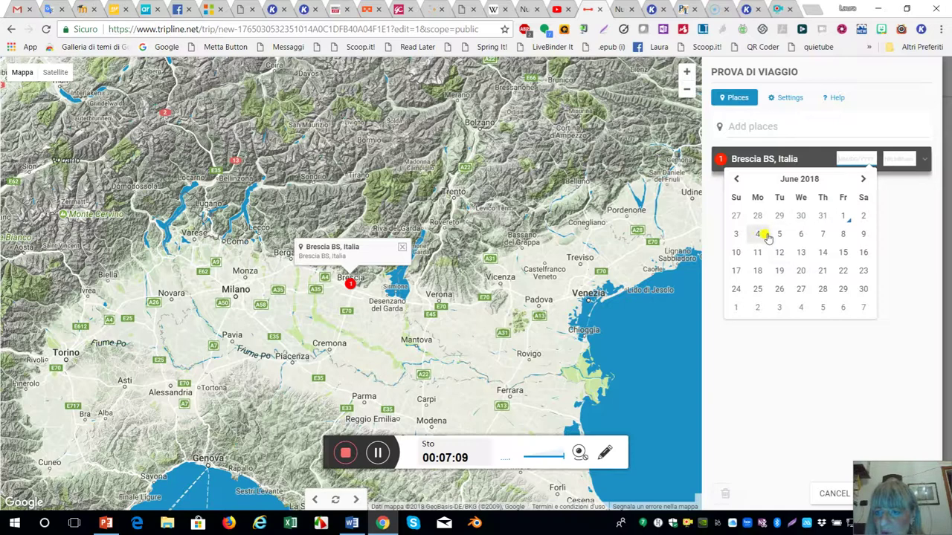
Set the Brescia stop's date to 06/01/2018 and its time to 02:01 am, and save the map.
click(843, 218)
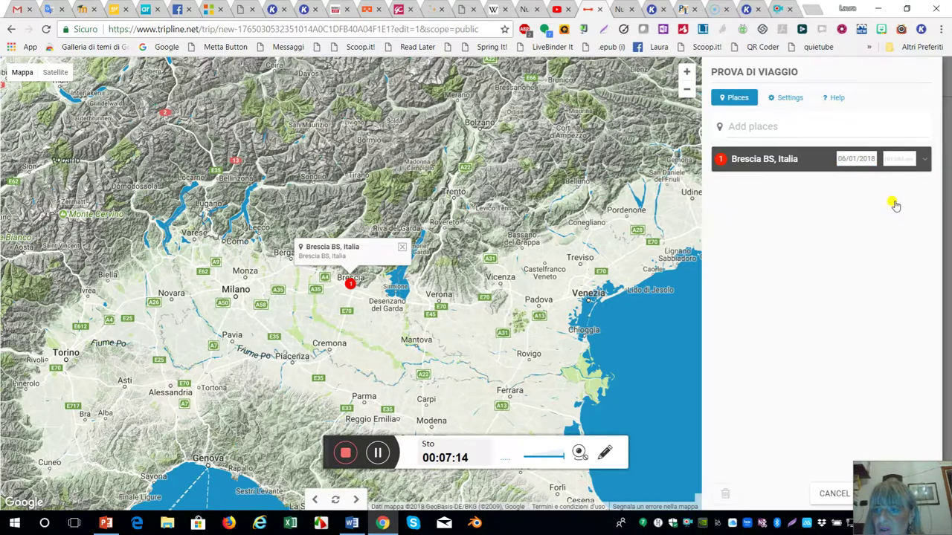
click(898, 158)
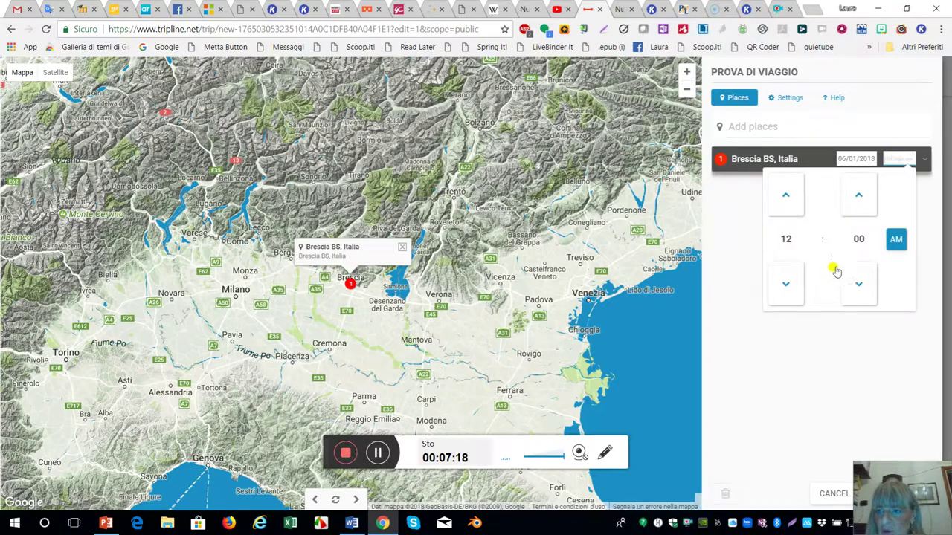
click(787, 208)
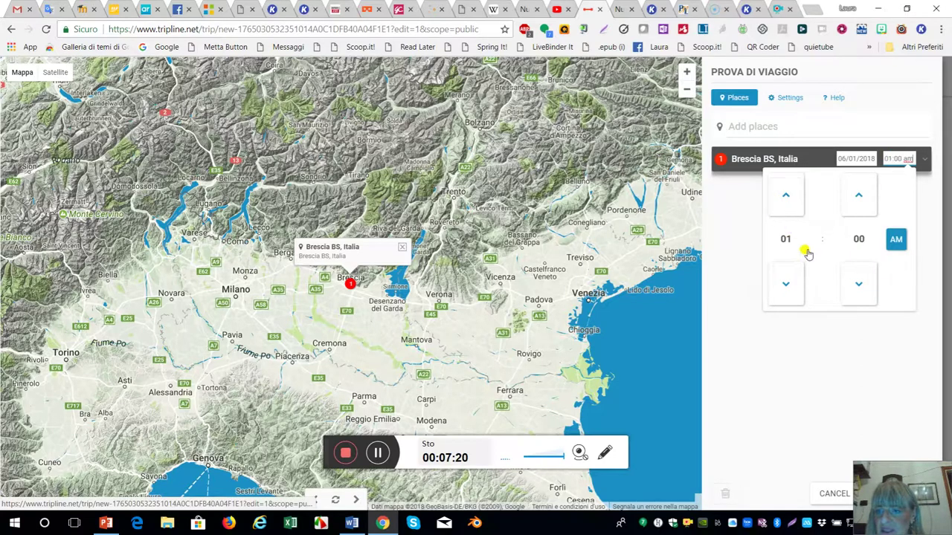
click(786, 208)
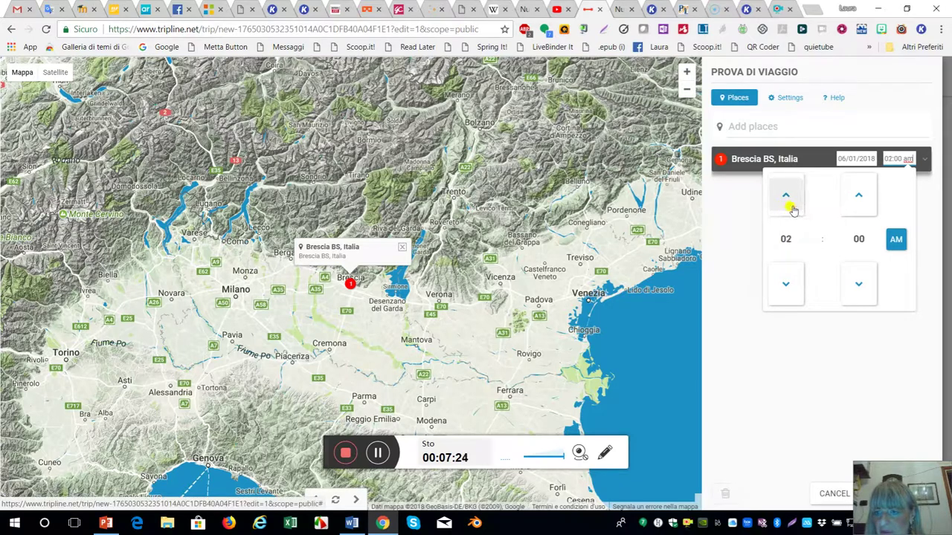
click(853, 214)
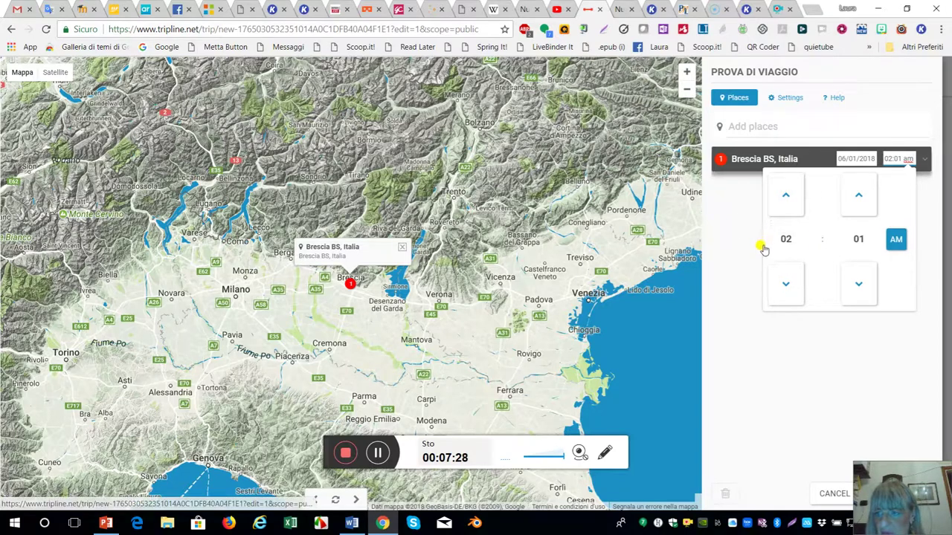
click(748, 260)
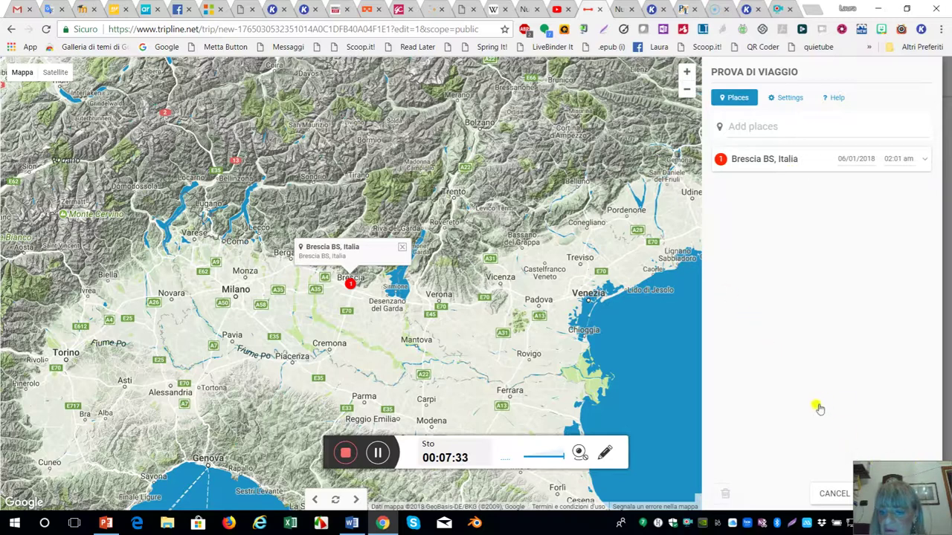
drag(930, 510, 782, 512)
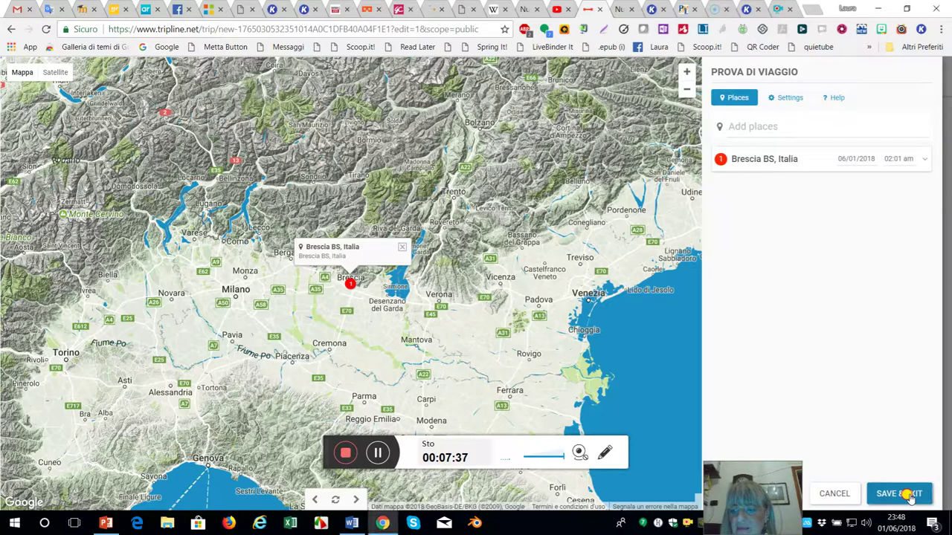
click(908, 495)
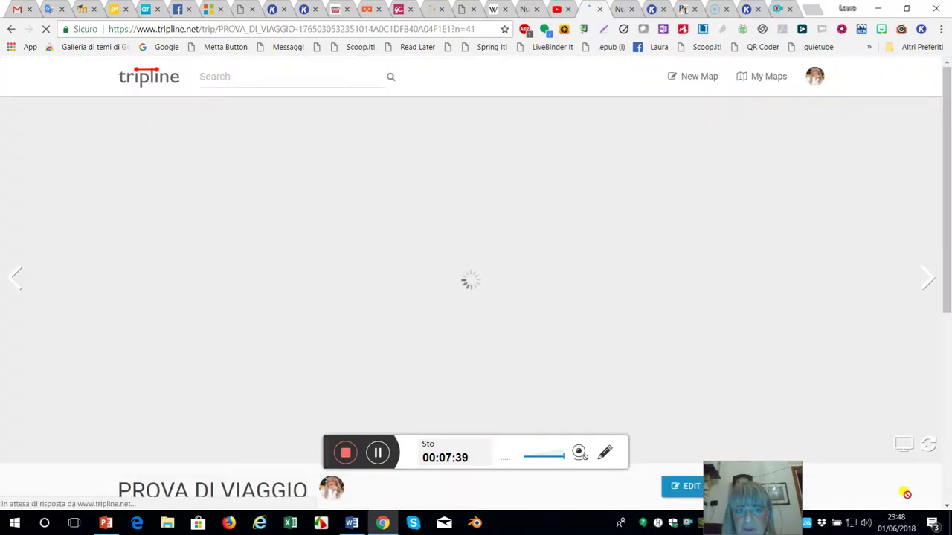
Add the story text "INIZIA IL NOSTRO VIAGGIO" to the Brescia stop and save the changes.
scroll(775, 416, down, 4)
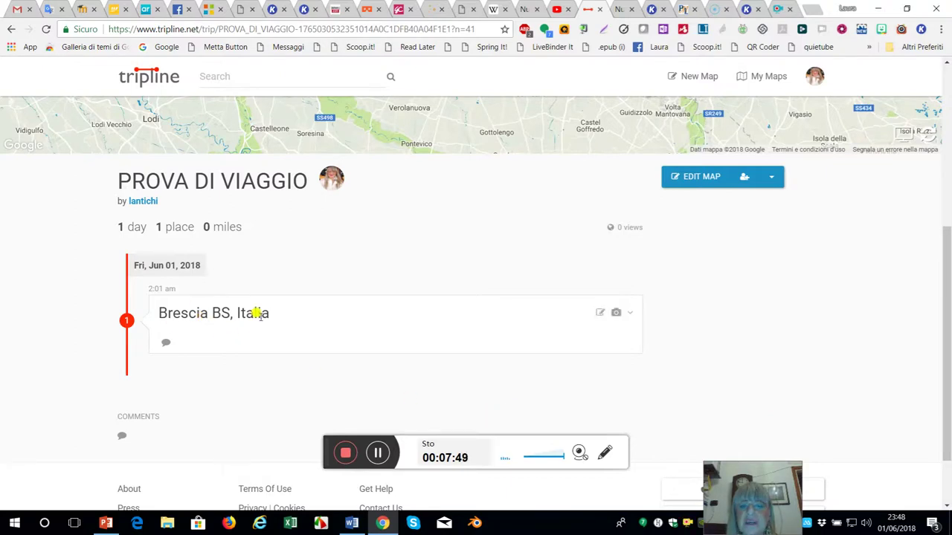
click(598, 315)
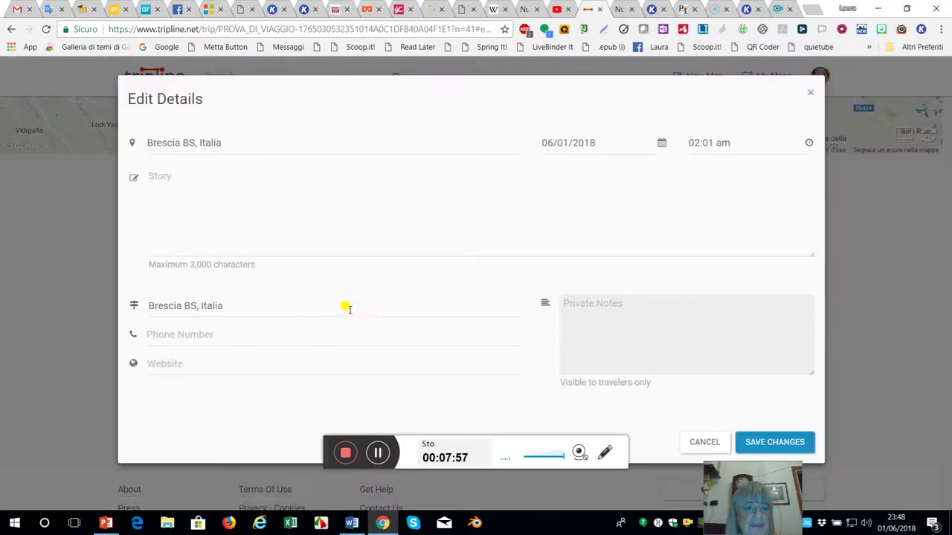
click(152, 175)
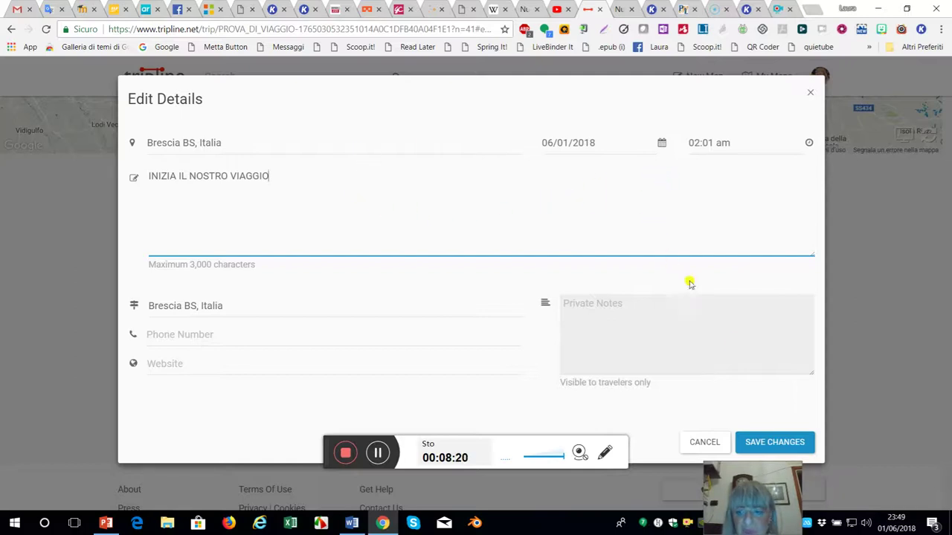
click(778, 447)
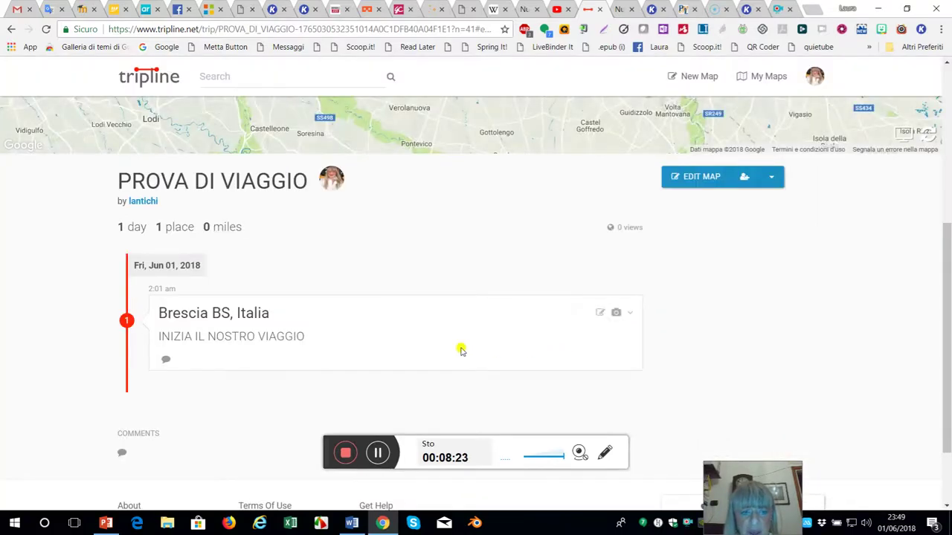
Start adding photos to the Brescia stop with Flickr as the source, ready for a text search.
click(616, 314)
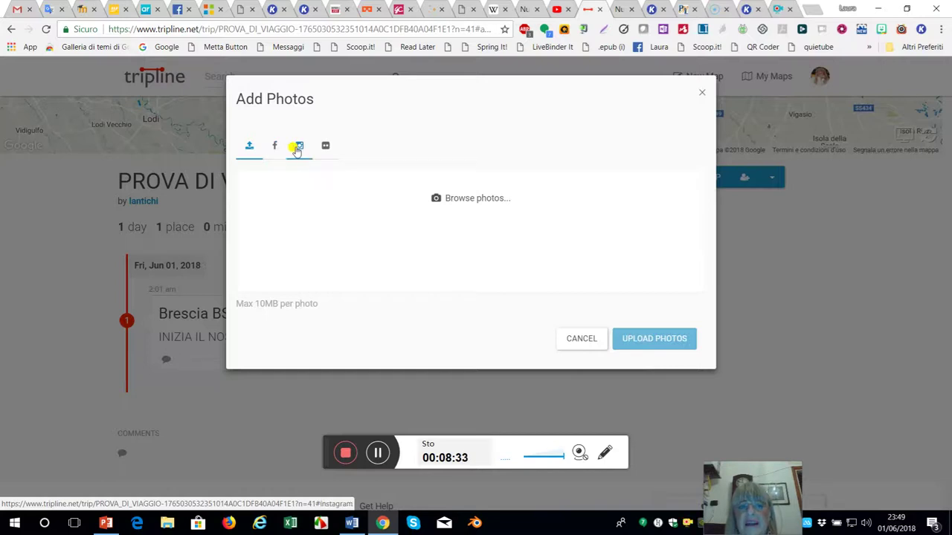
click(324, 149)
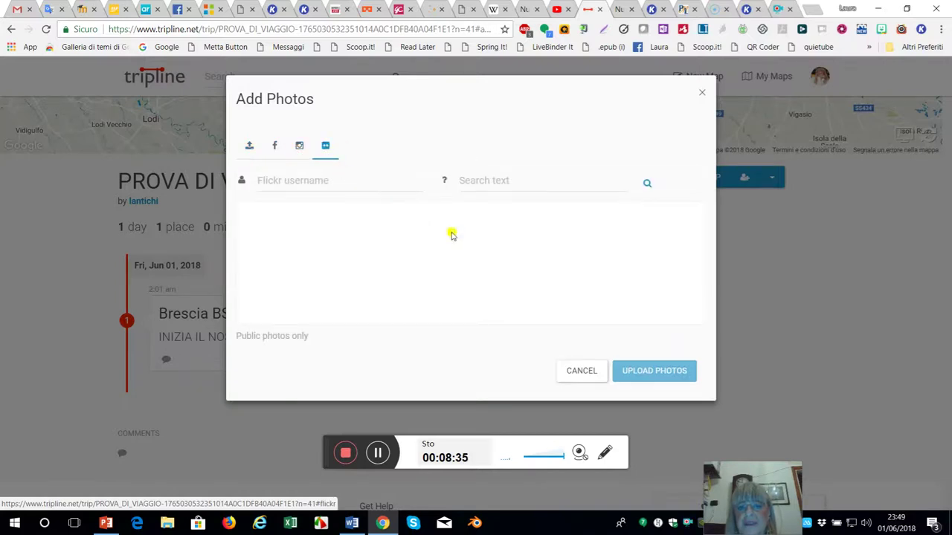
click(487, 182)
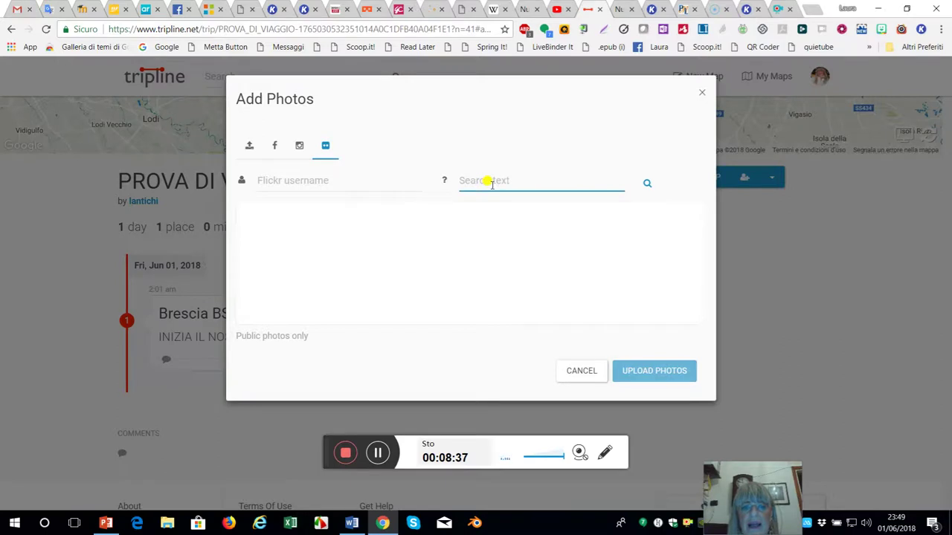
text(bRESCIA)
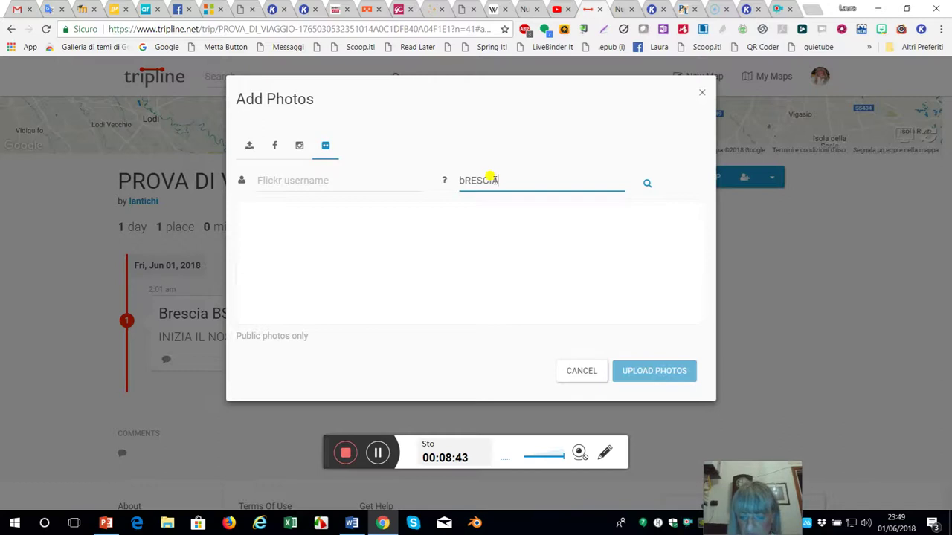
key(BackSpace)
key(BackSpace)
key(BackSpace)
key(BackSpace)
key(BackSpace)
key(BackSpace)
key(BackSpace)
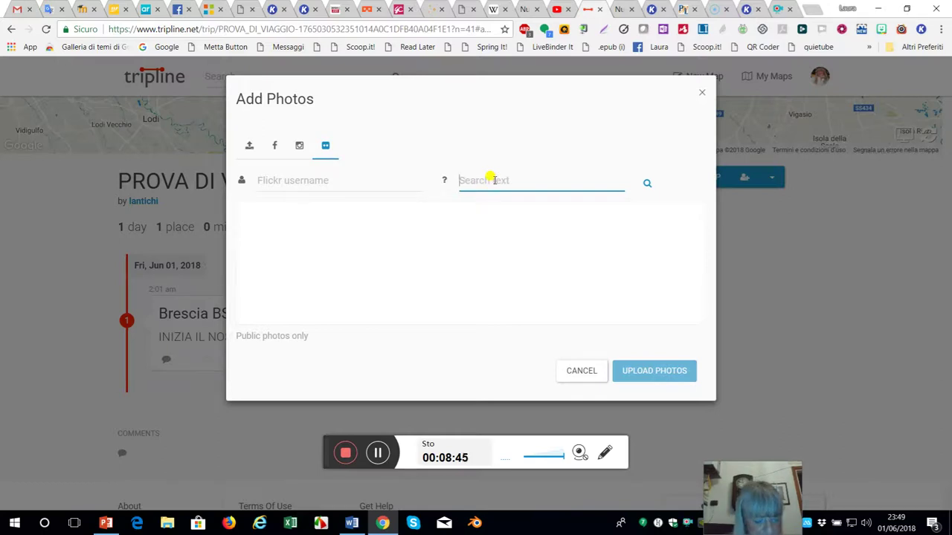
Search Flickr for "Brescia città" and upload the photo of the crowd in front of the arcaded clock building.
text(Brescia città)
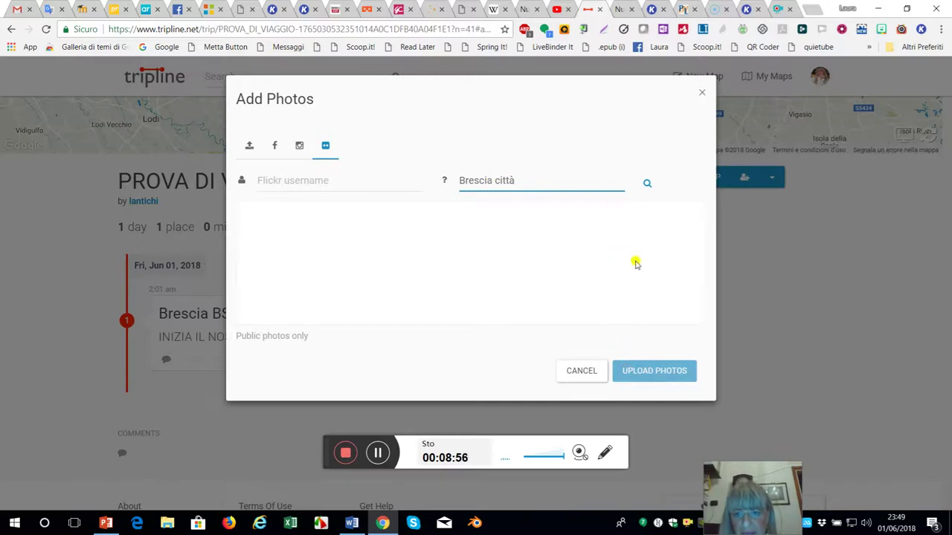
click(646, 185)
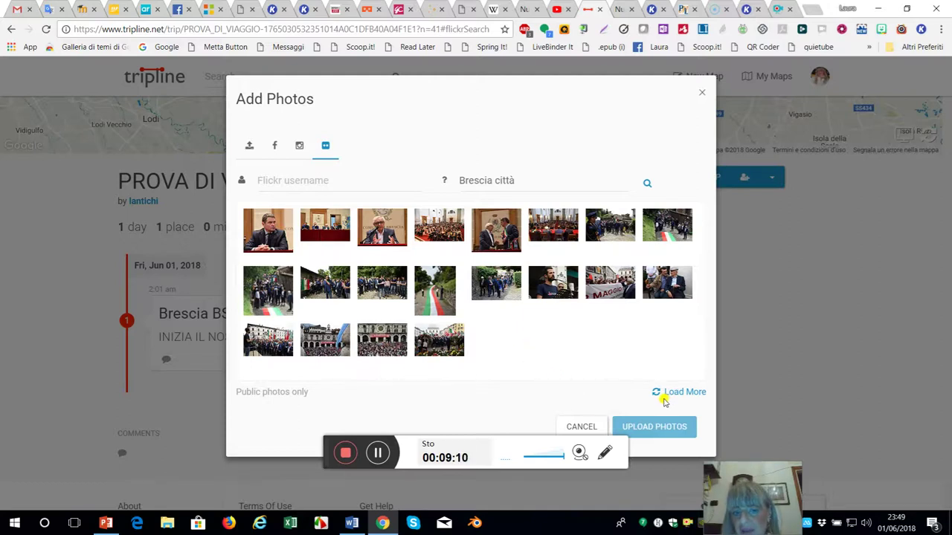
click(325, 342)
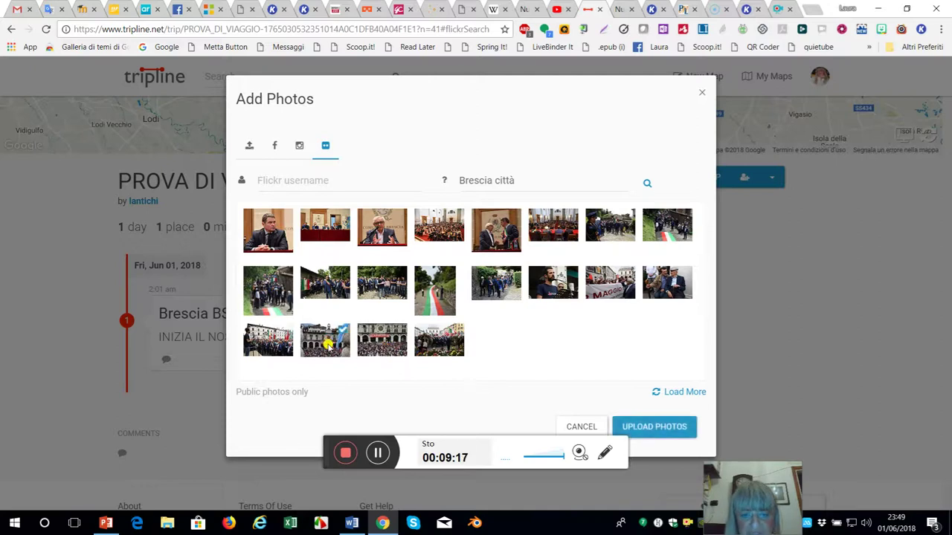
click(654, 428)
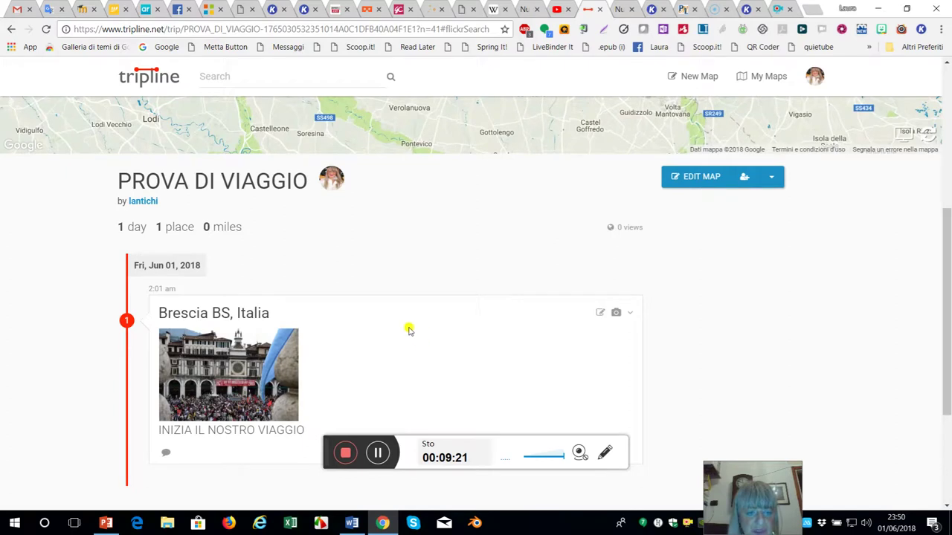
Edit the map to add Budapest, Ungheria as the stop after Brescia, and save the map.
scroll(404, 340, down, 2)
scroll(404, 340, down, 1)
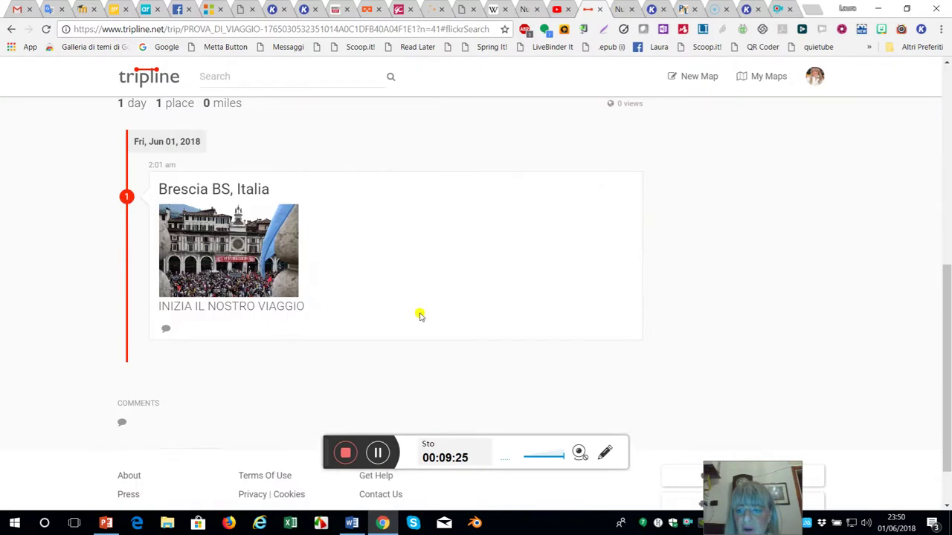
scroll(418, 316, down, 1)
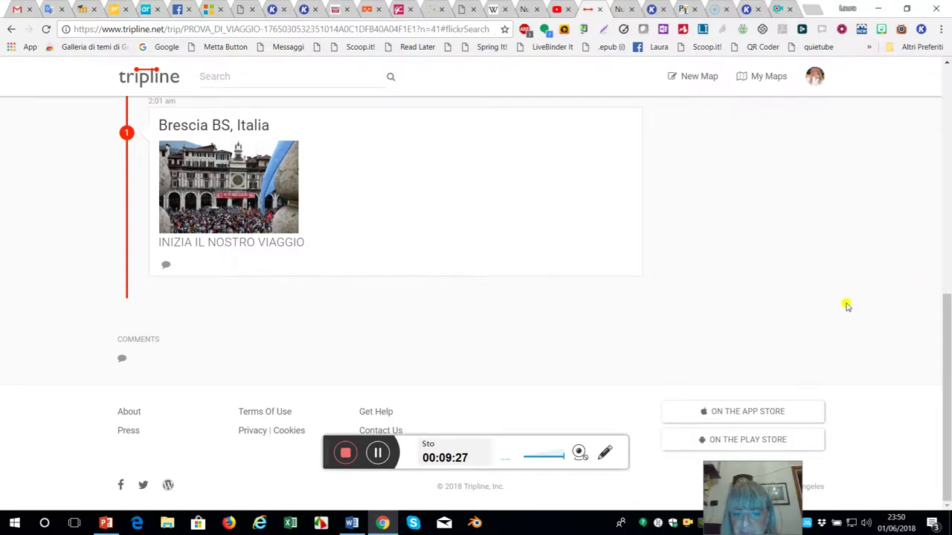
scroll(848, 301, up, 5)
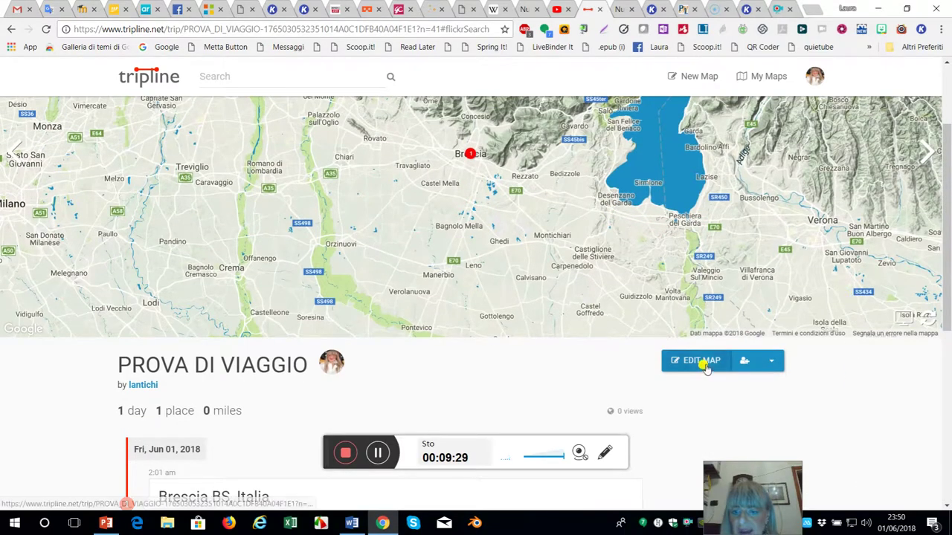
click(702, 363)
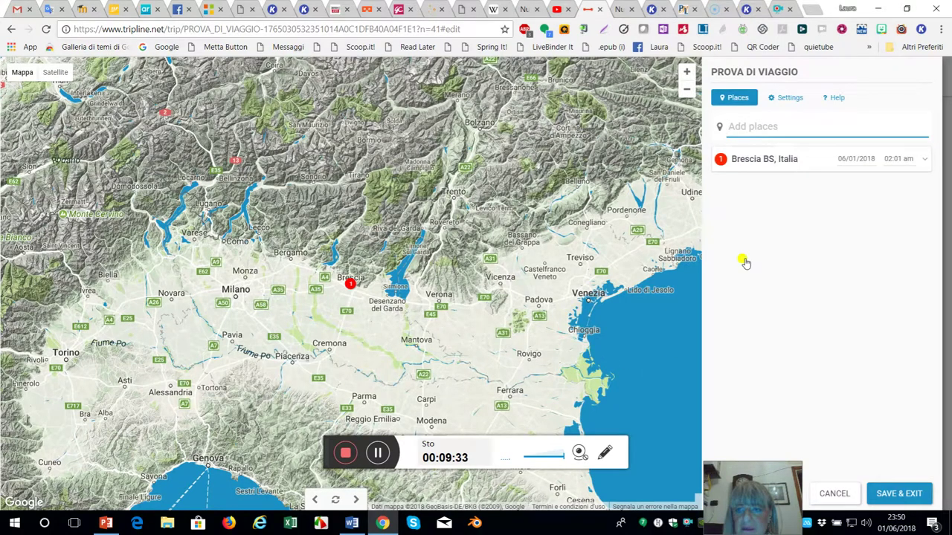
click(733, 128)
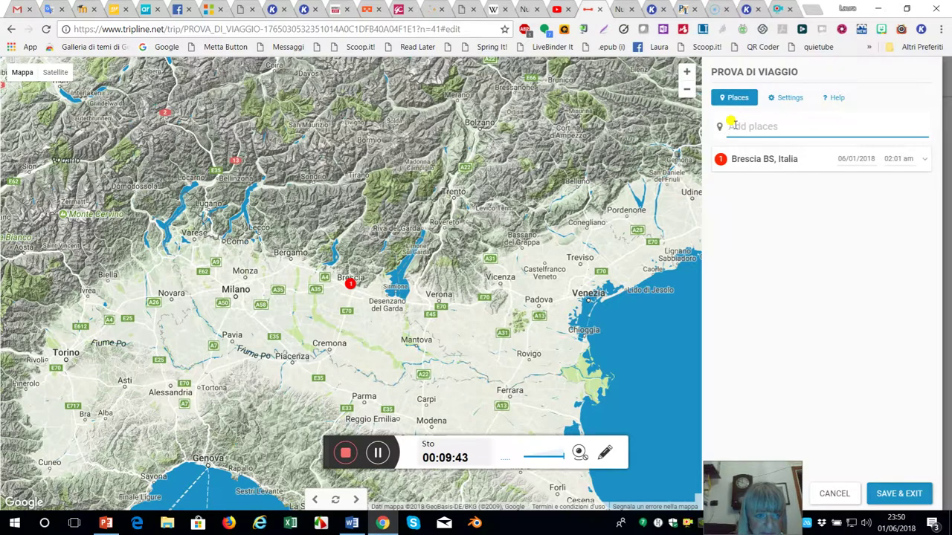
text(Bud)
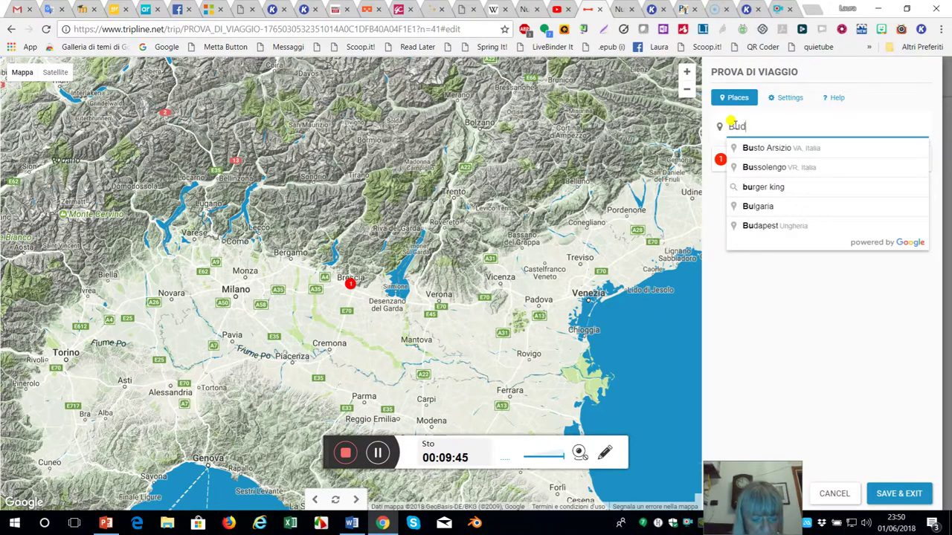
text(apest)
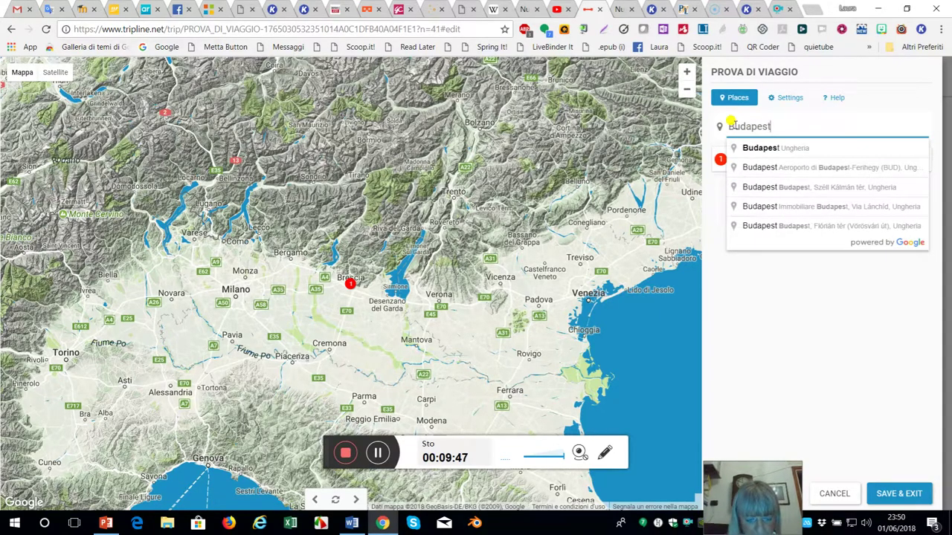
click(781, 148)
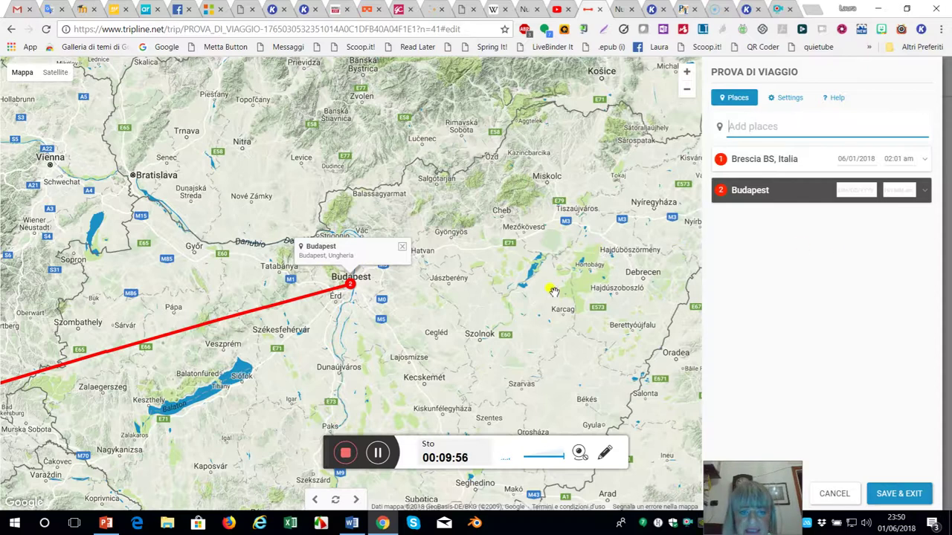
click(946, 182)
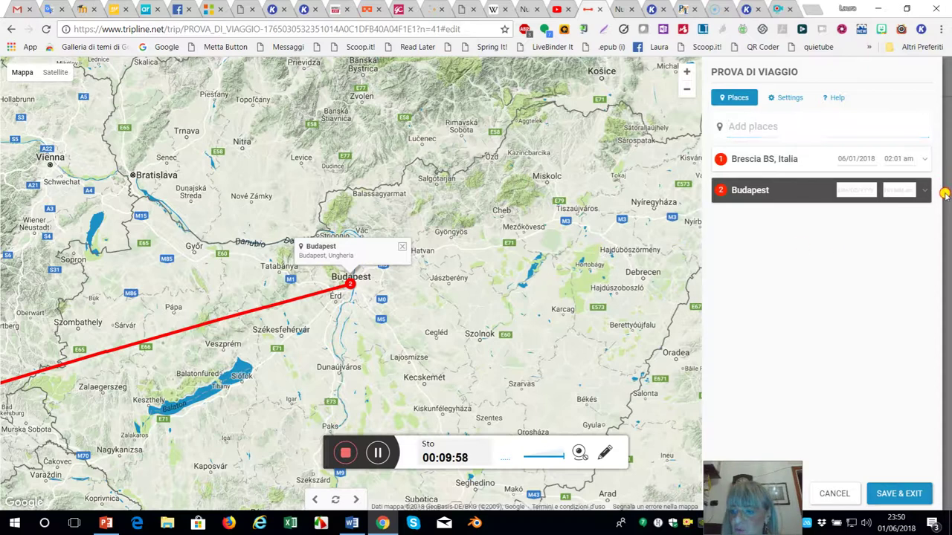
click(898, 495)
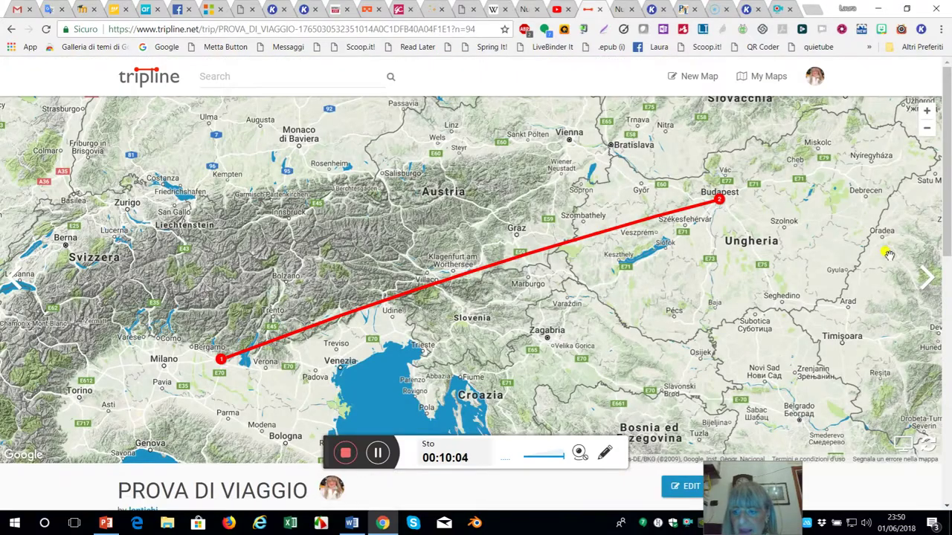
Add the Budapest story beginning "La città di Budapest, capitale dell'Ungheria" and ending "uniti in un'unica unità amministrativa solo nel 1872.", and save the changes.
scroll(881, 264, down, 9)
scroll(881, 266, down, 1)
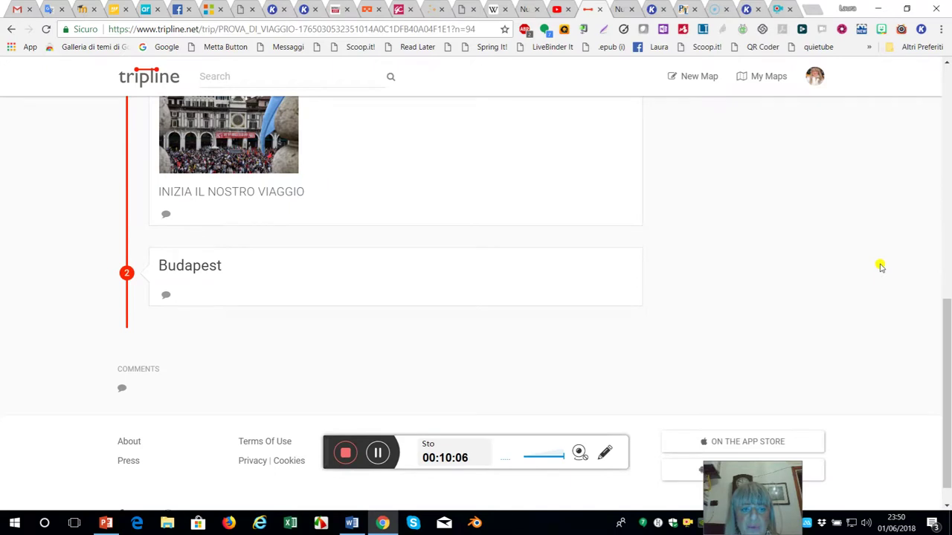
mouse_move(593, 287)
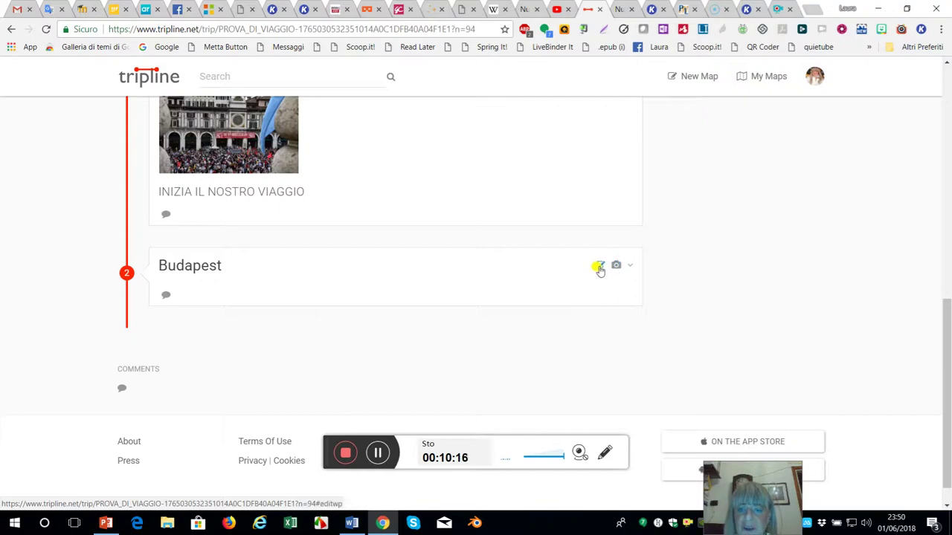
click(597, 267)
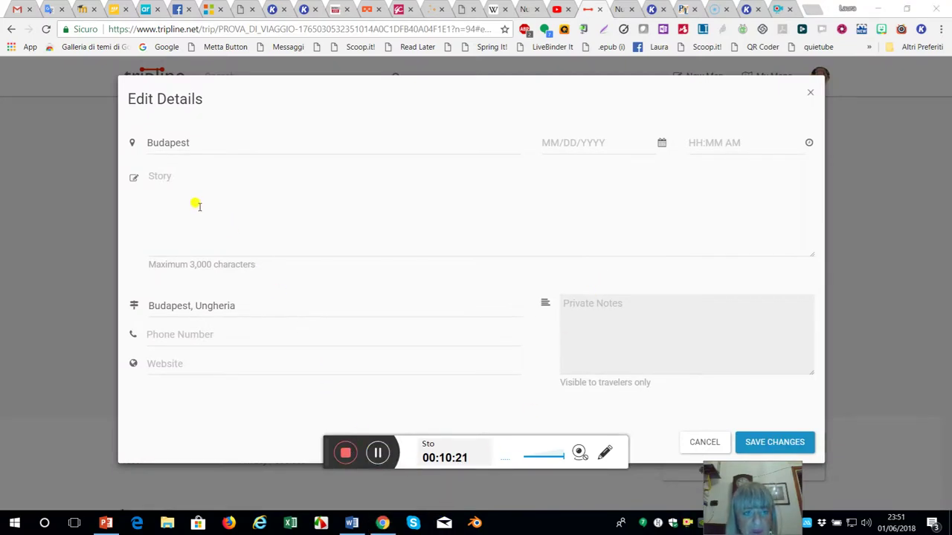
click(176, 175)
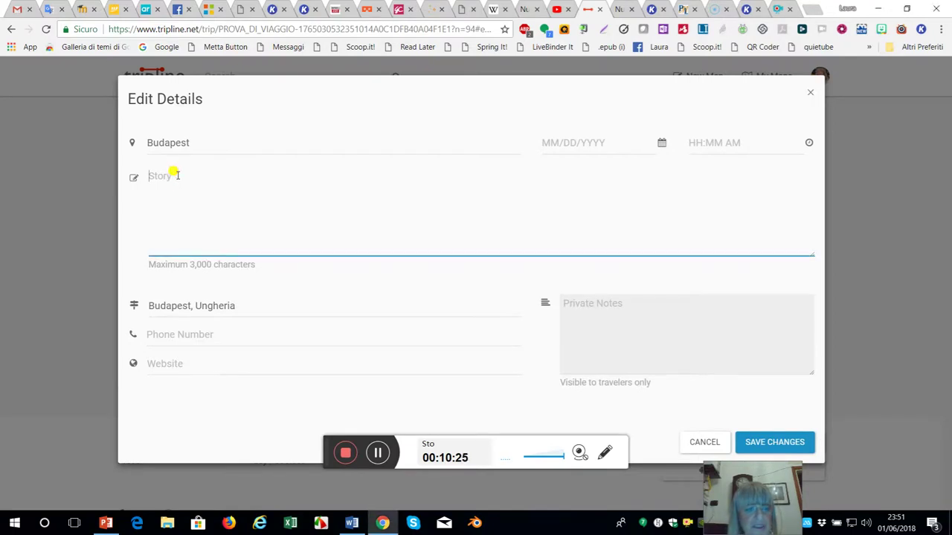
text(La città di Budapest, capitale dell'Ungheria, sorge sulle sponde Danubio ed è costituita da due centri distinti, Buda, sulla sponda occidentale, e Pest, sulla sponda orientale, uniti in un'unica unità amministrativa solo nel 1872.)
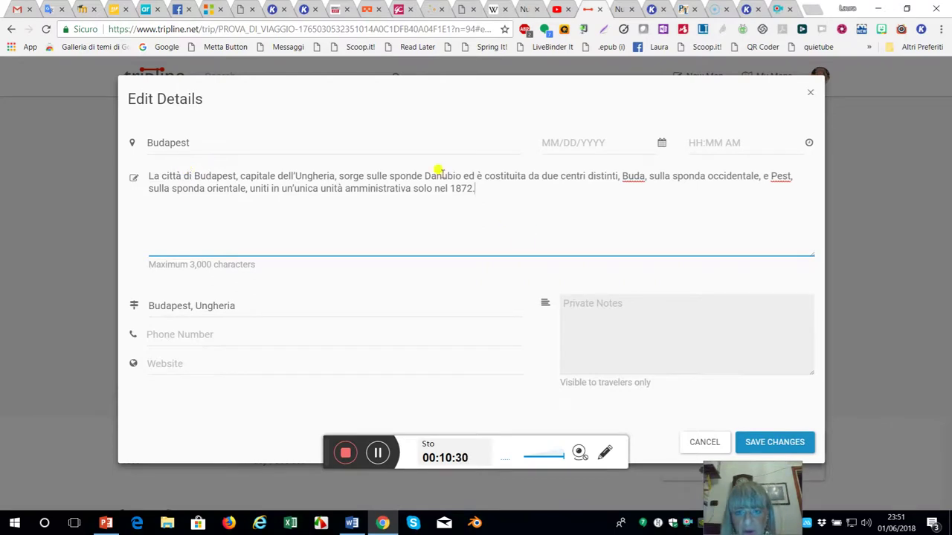
click(776, 445)
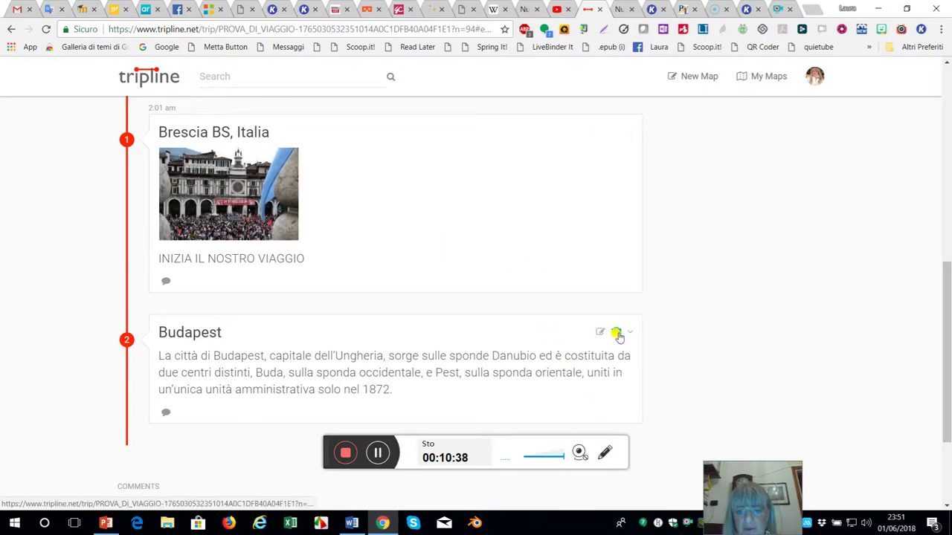
Search Flickr for "Budapest" and upload the photo of the illuminated riverside palace at dusk to the Budapest stop.
click(616, 334)
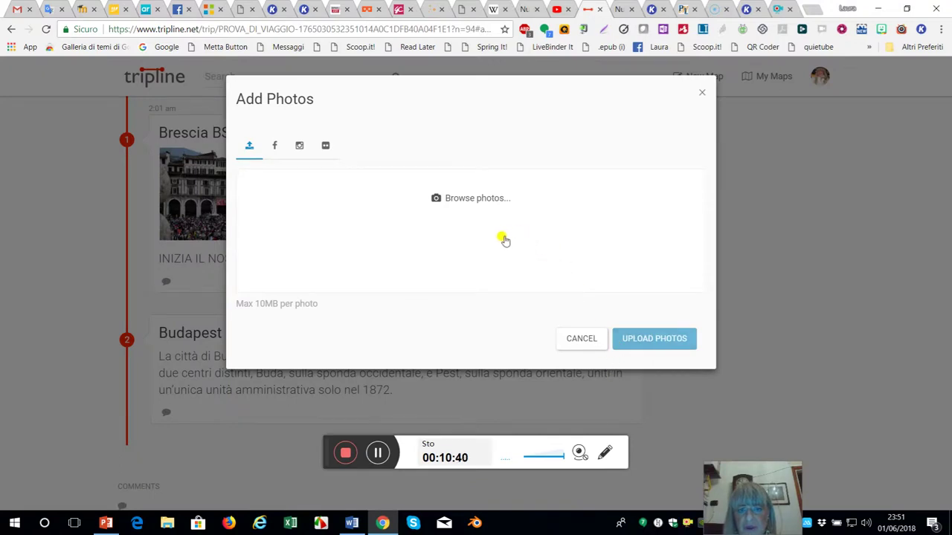
click(325, 147)
click(509, 181)
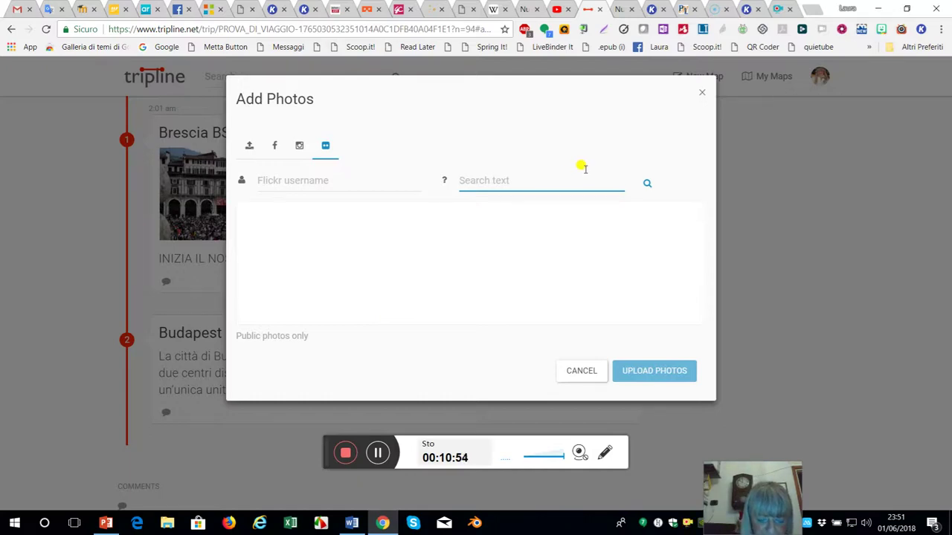
text(Budapest)
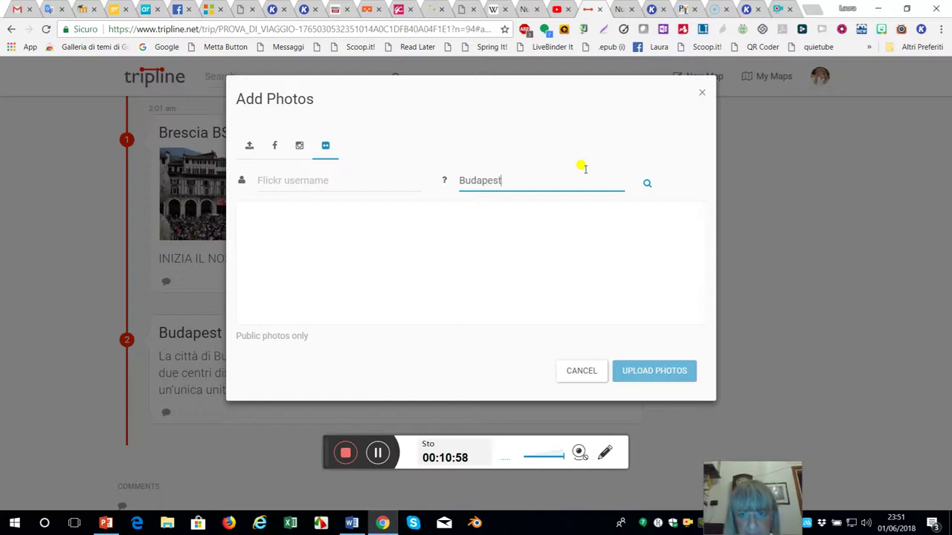
click(646, 184)
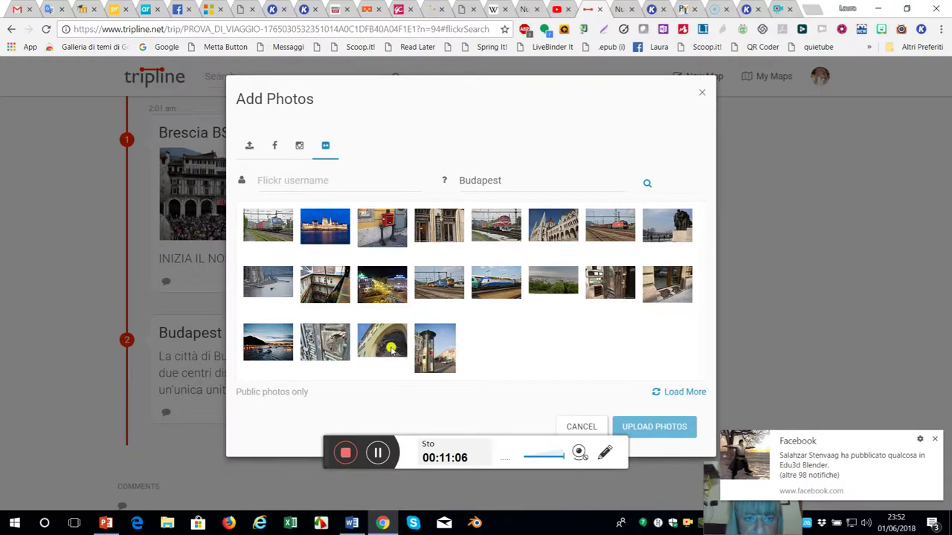
click(325, 231)
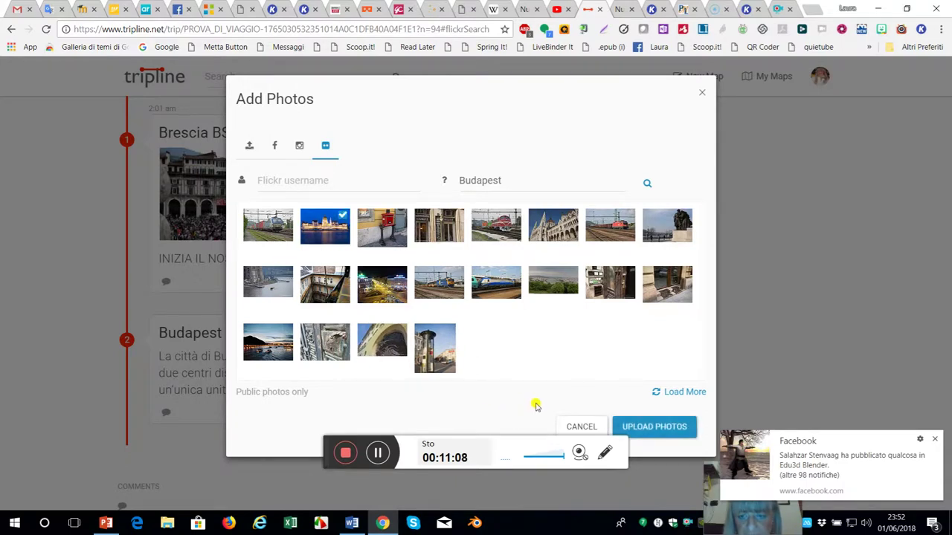
click(641, 426)
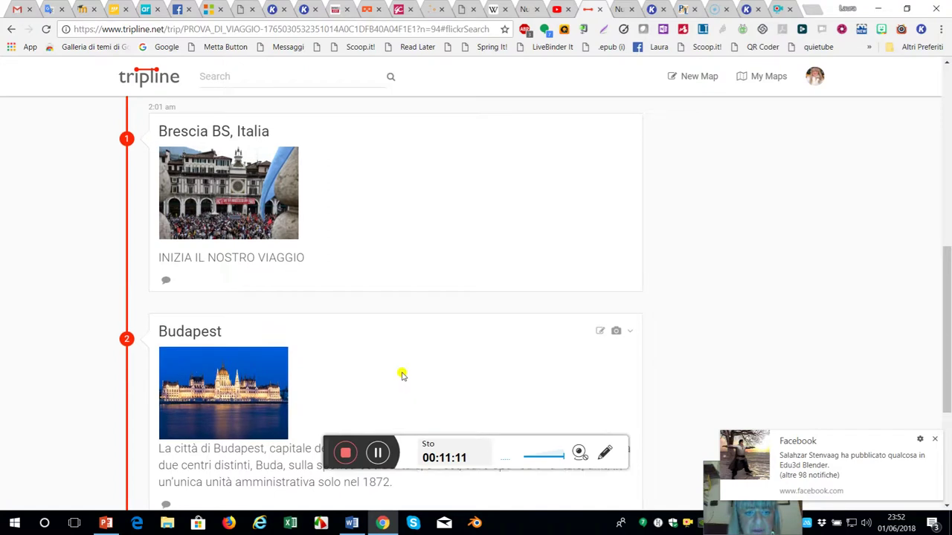
Look over the Budapest stop and dismiss the Facebook notification.
scroll(402, 374, down, 2)
scroll(401, 375, down, 1)
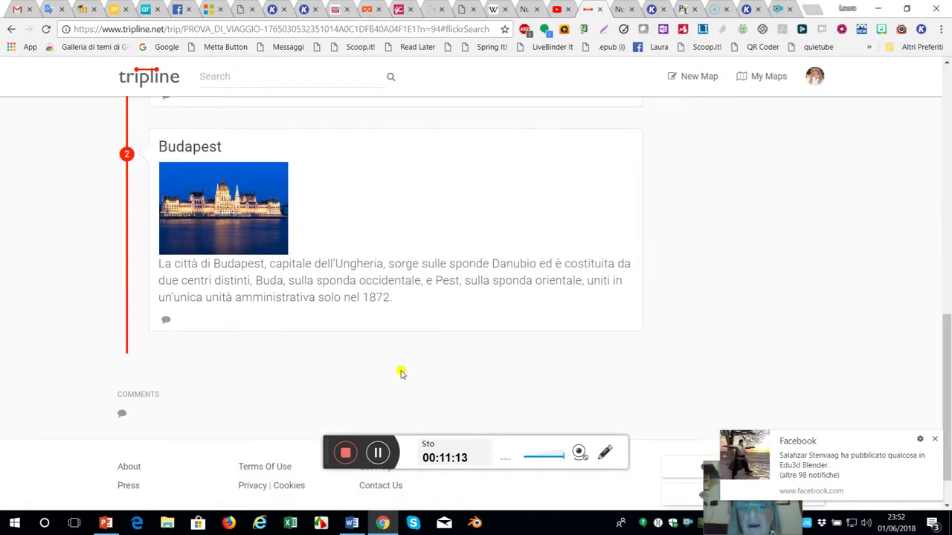
scroll(399, 296, down, 1)
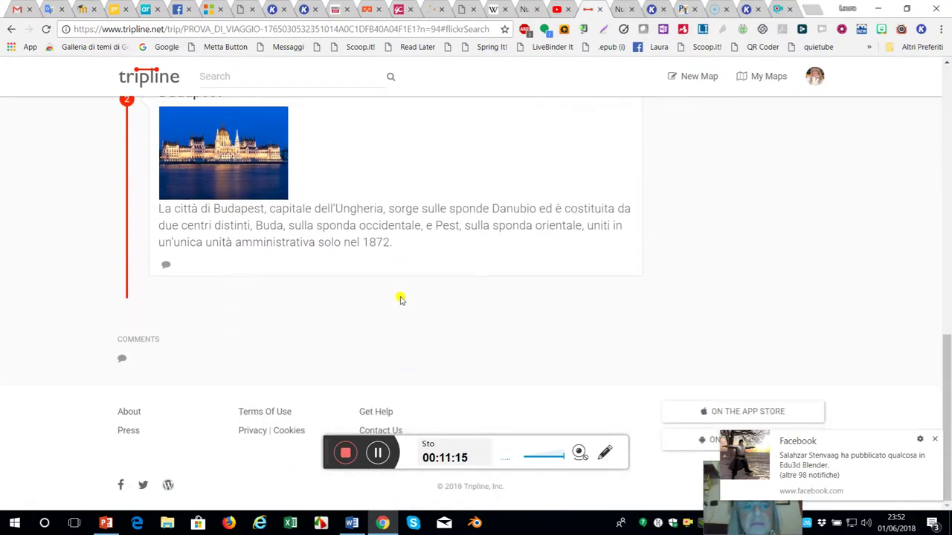
scroll(400, 296, up, 3)
scroll(398, 297, down, 3)
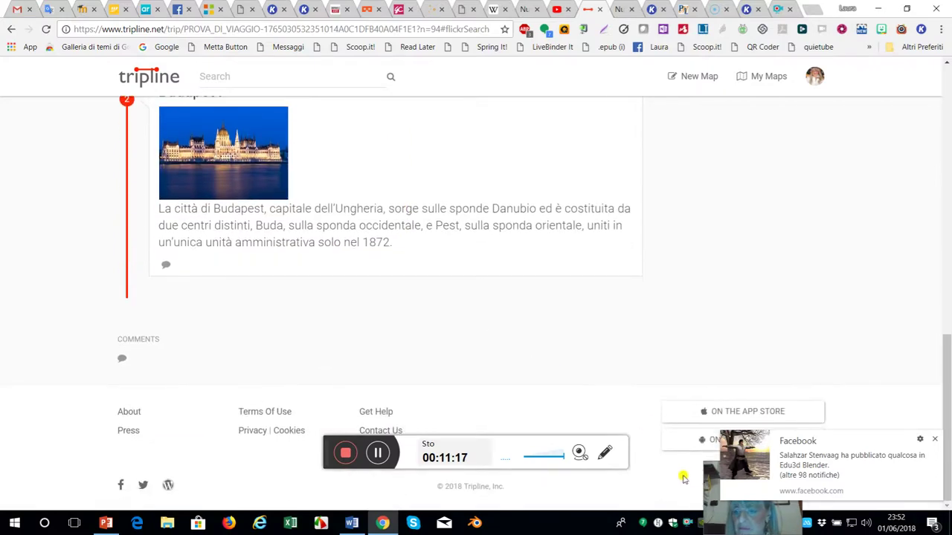
click(932, 441)
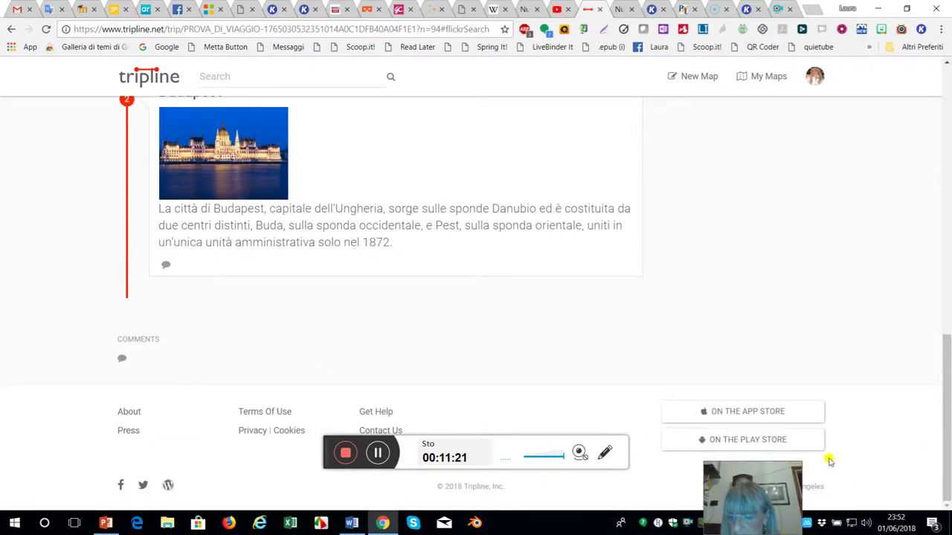
Open the map for editing and set the Budapest stop's date to 06/01/2018.
scroll(935, 320, up, 7)
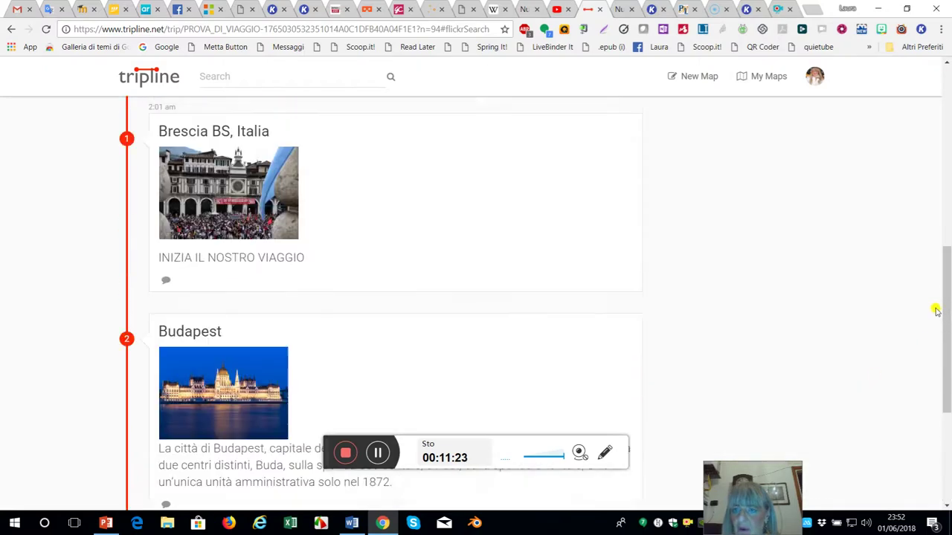
click(700, 251)
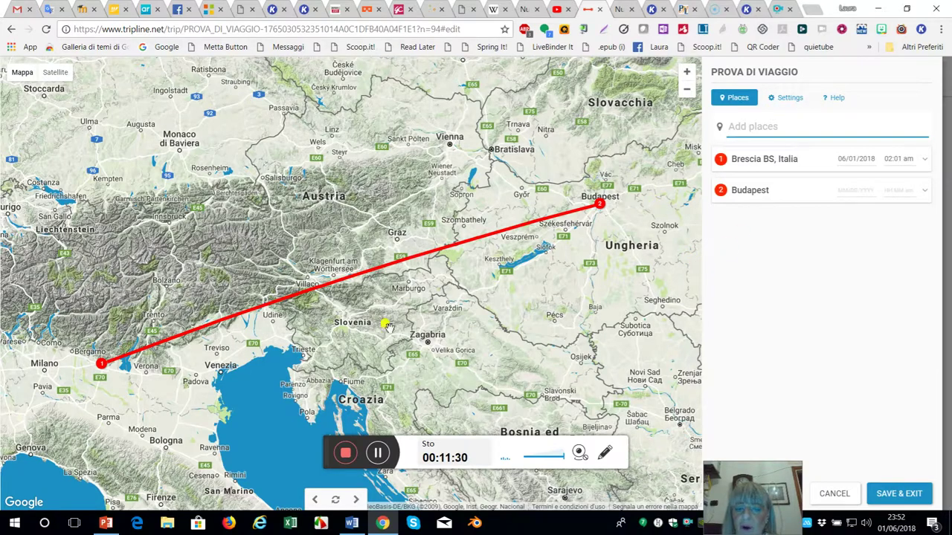
click(375, 459)
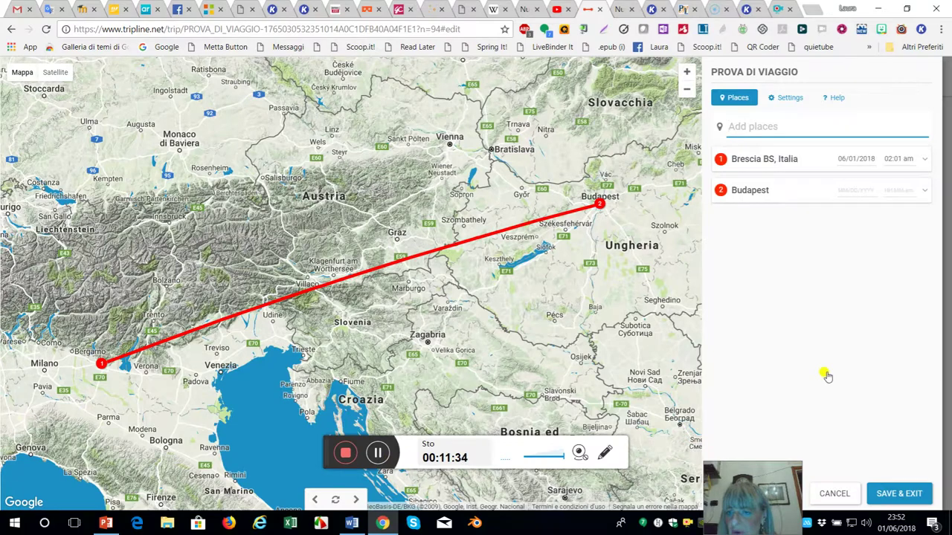
click(855, 189)
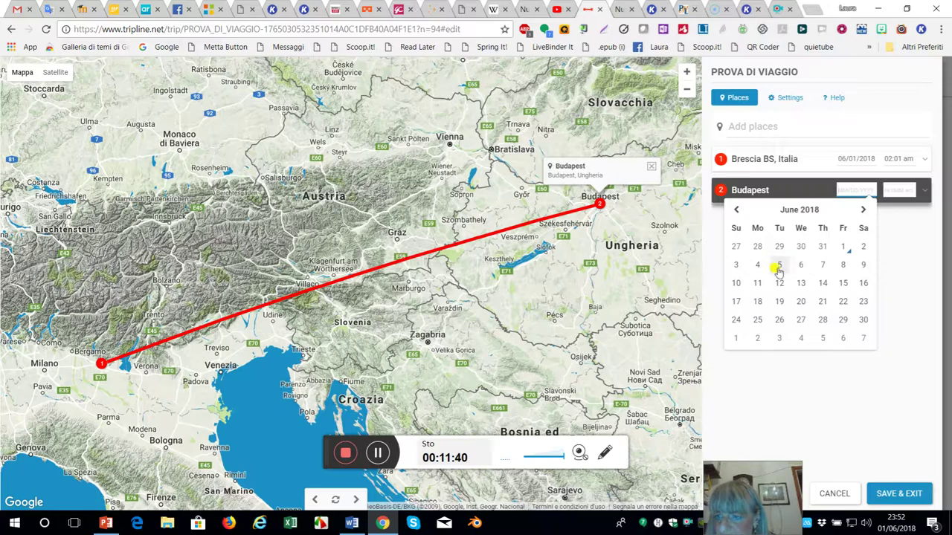
click(840, 250)
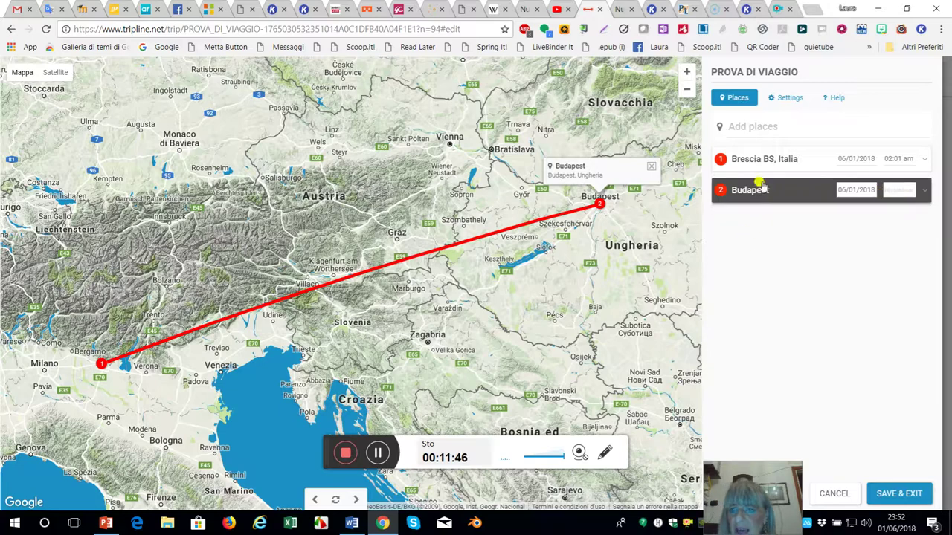
Add Isola Margherita in Budapest, Ungheria as the third stop, and save and exit the map editor.
click(738, 128)
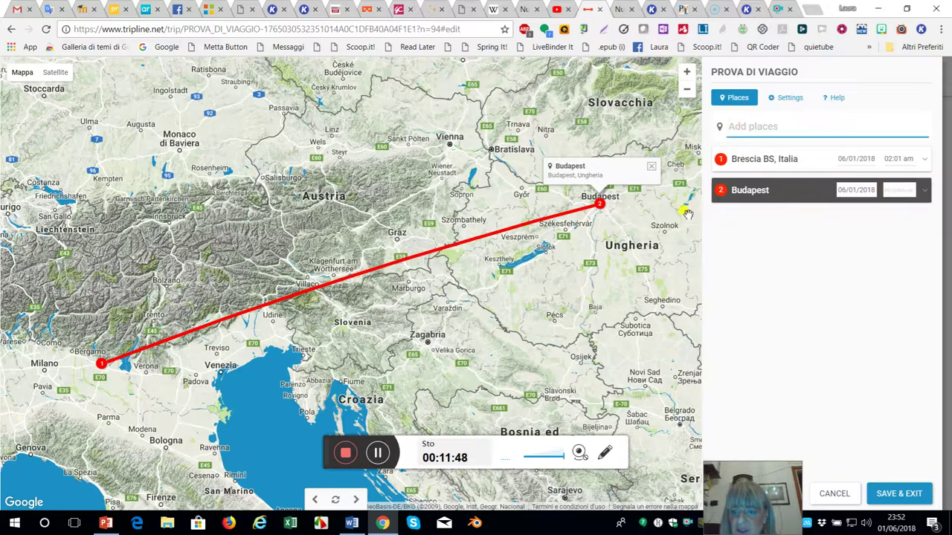
click(381, 456)
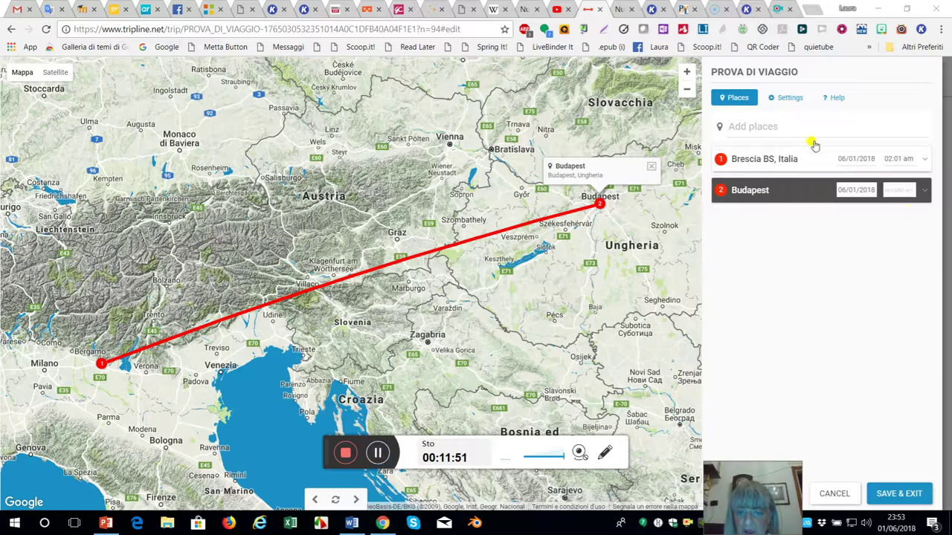
click(732, 126)
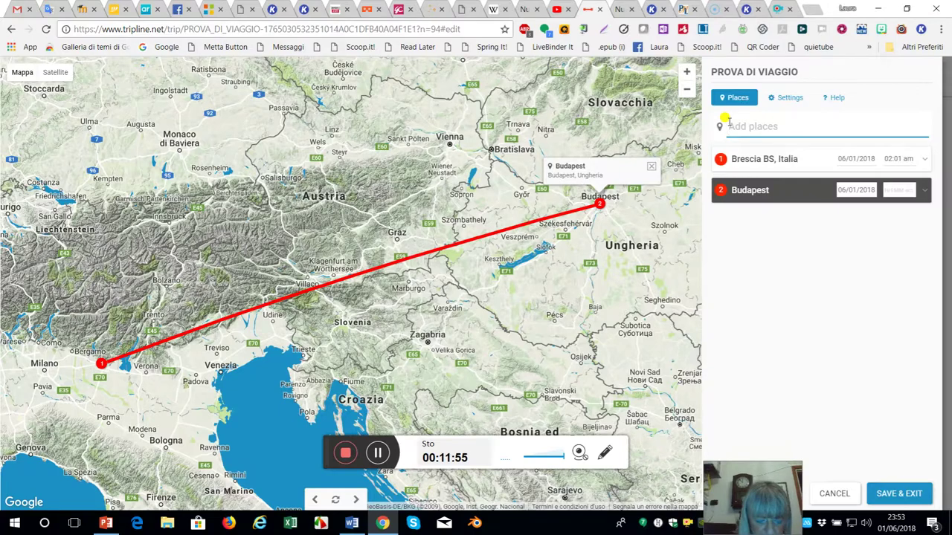
text(Isola)
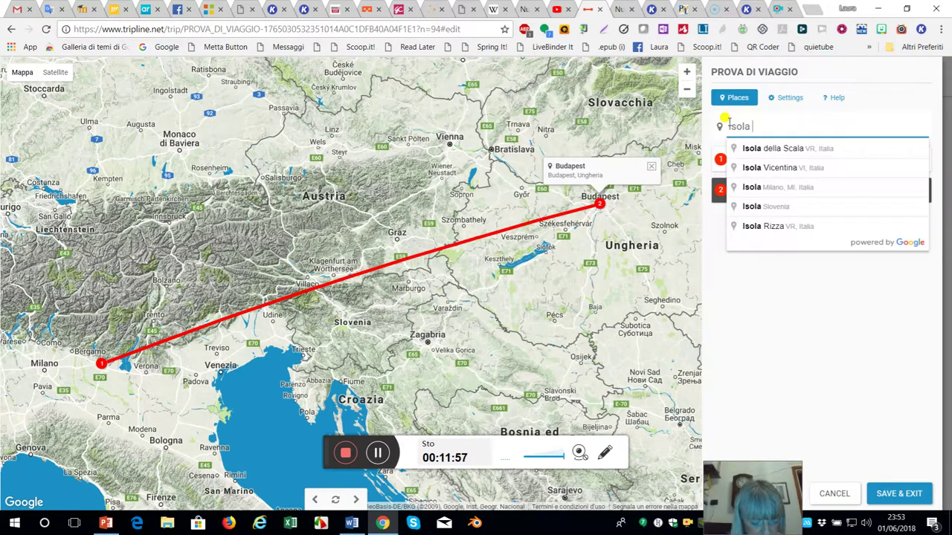
text( Margherita)
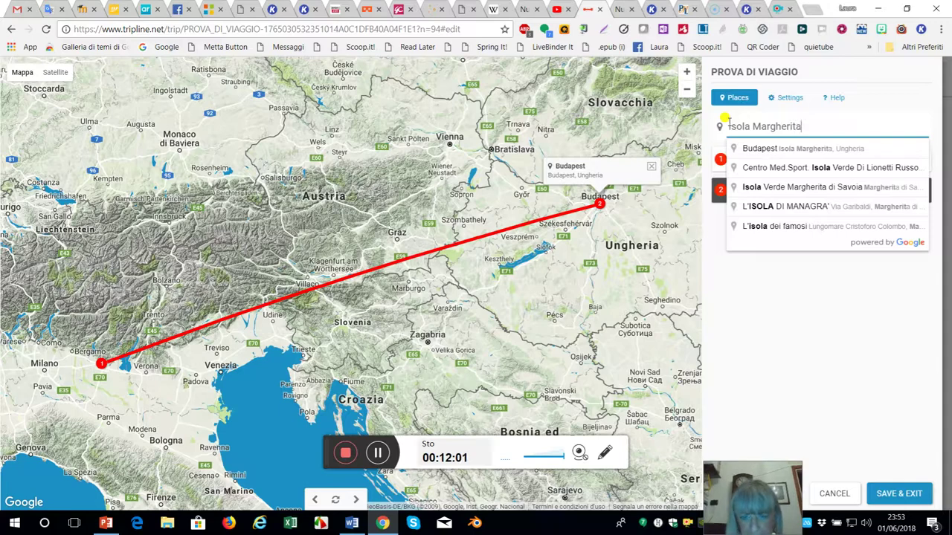
click(803, 151)
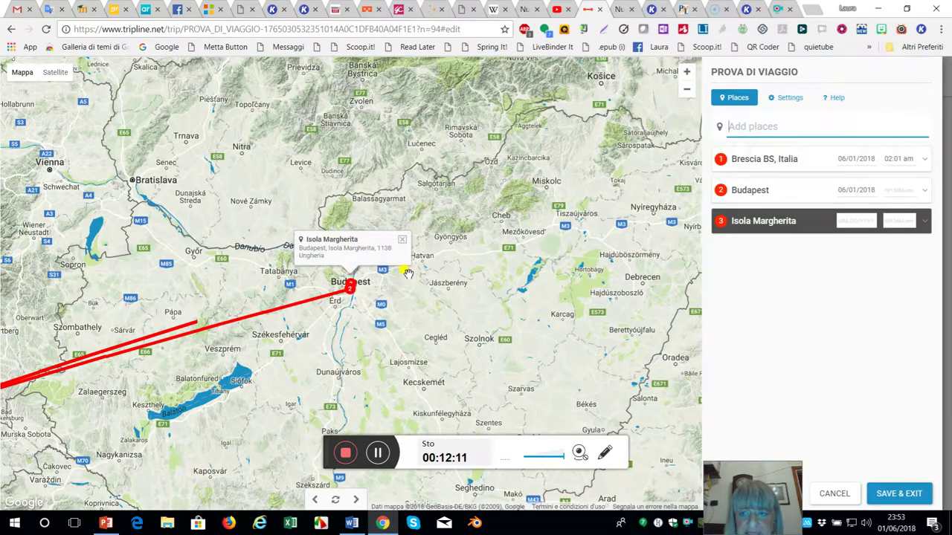
click(885, 493)
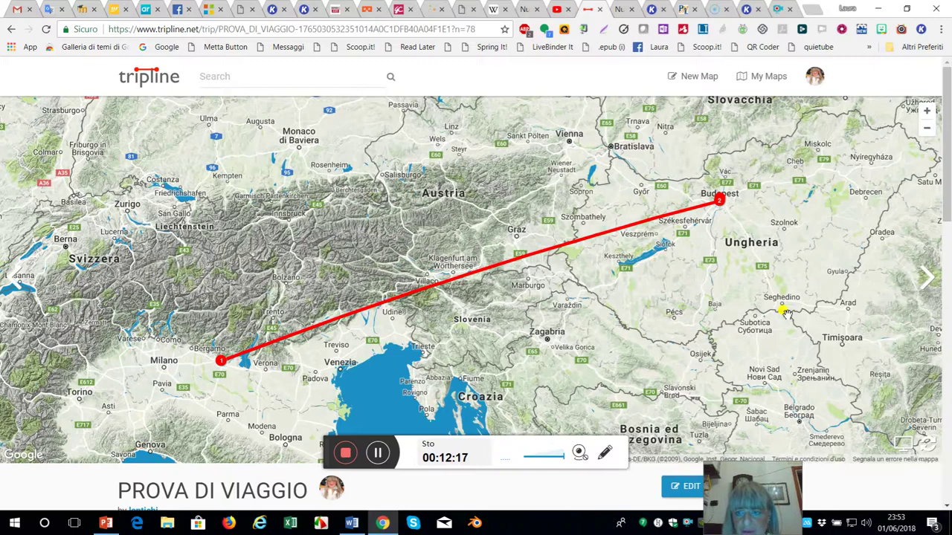
Enter the Isola Margherita story beginning "I cavalieri ospitalieri si stabilirono sull'isola nel XII secolo", credited to Wikipedia at its end.
scroll(785, 316, down, 6)
scroll(785, 323, down, 3)
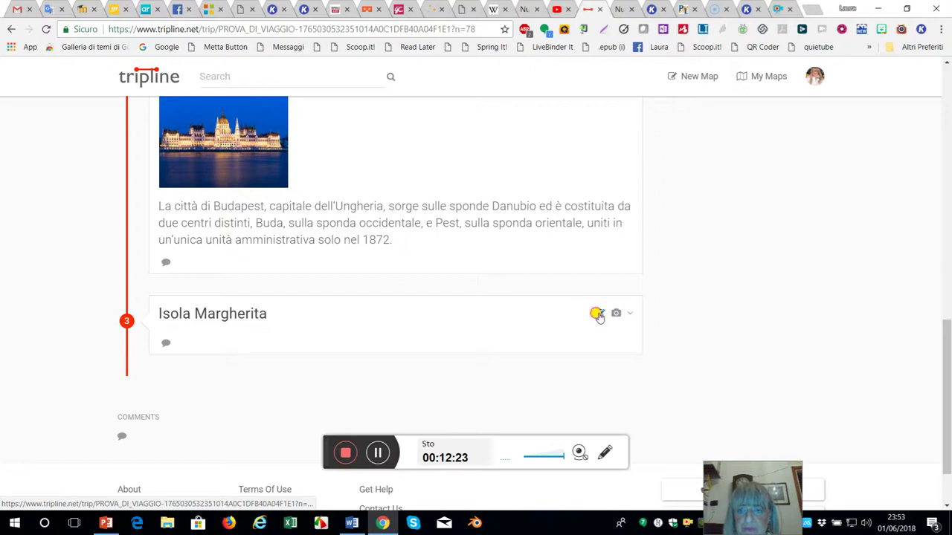
click(599, 313)
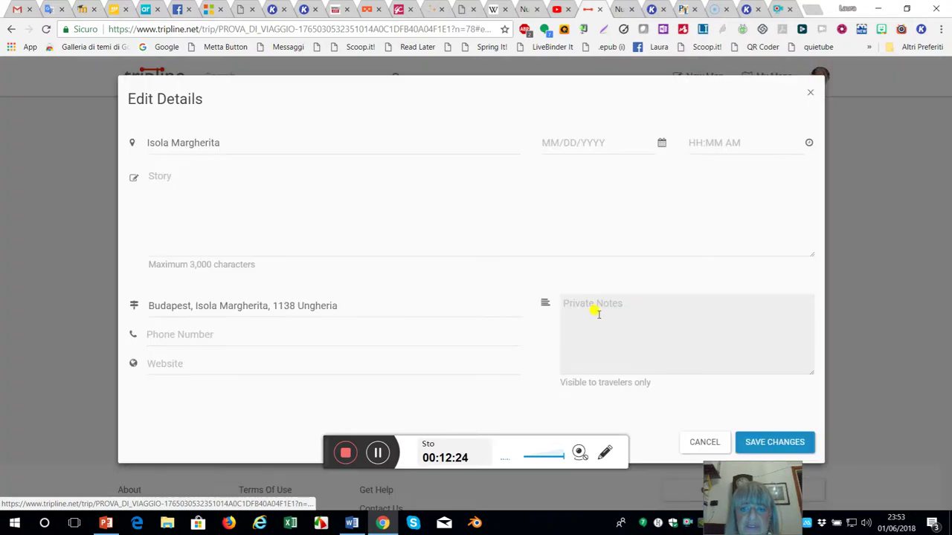
click(163, 177)
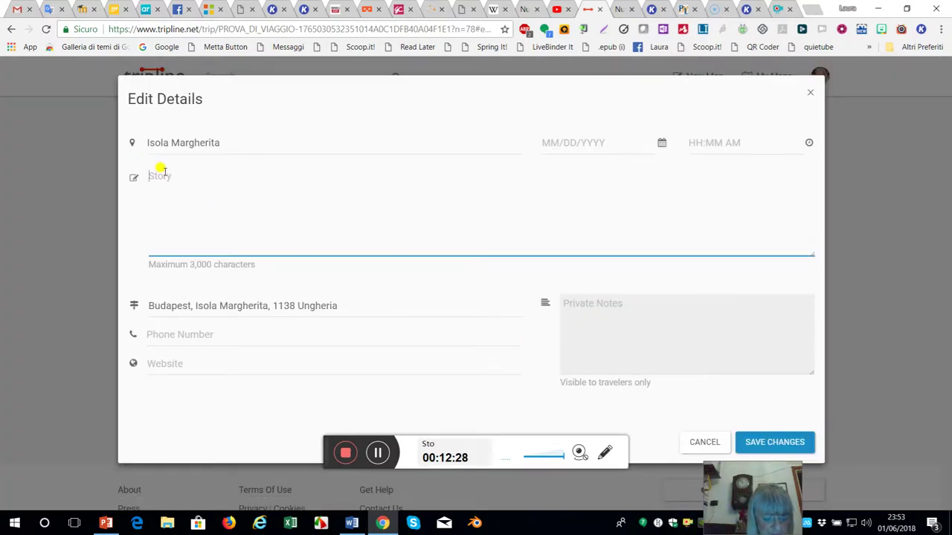
text("I cavalieri ospitalieri si stabilirono sull'isola nel XII secolo. I monumenti storici, ancora oggi visibili, sono le rovine della chiesa francescana e della chiesa e del convento domenicano, entrambe del XIII secolo. È presente anche una chiesa premostratense del XII secolo. Anche alcuni membri dell'Ordine di Sant'Agostino vissero sull'isola." Wikipedia)
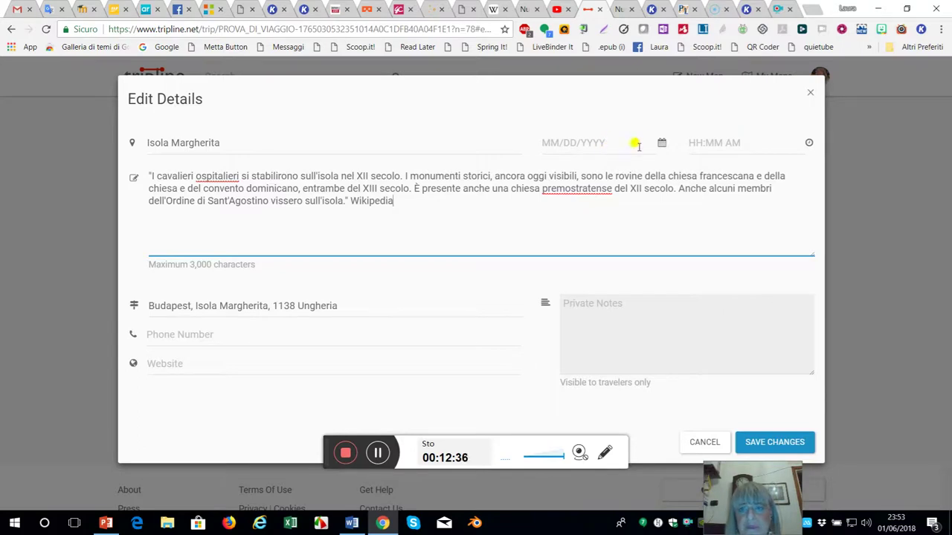
Set the Isola Margherita stop's date to 06/02/2018 and save the changes.
click(661, 144)
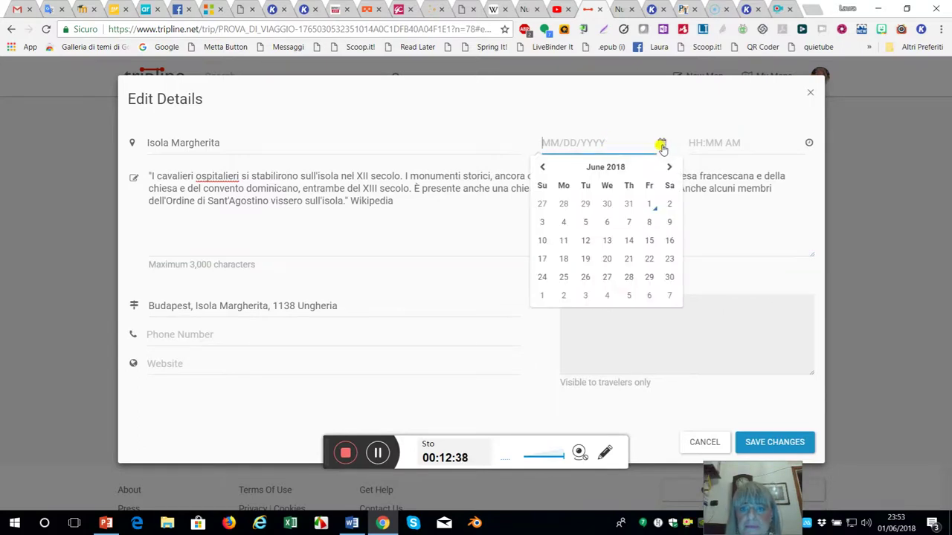
click(669, 206)
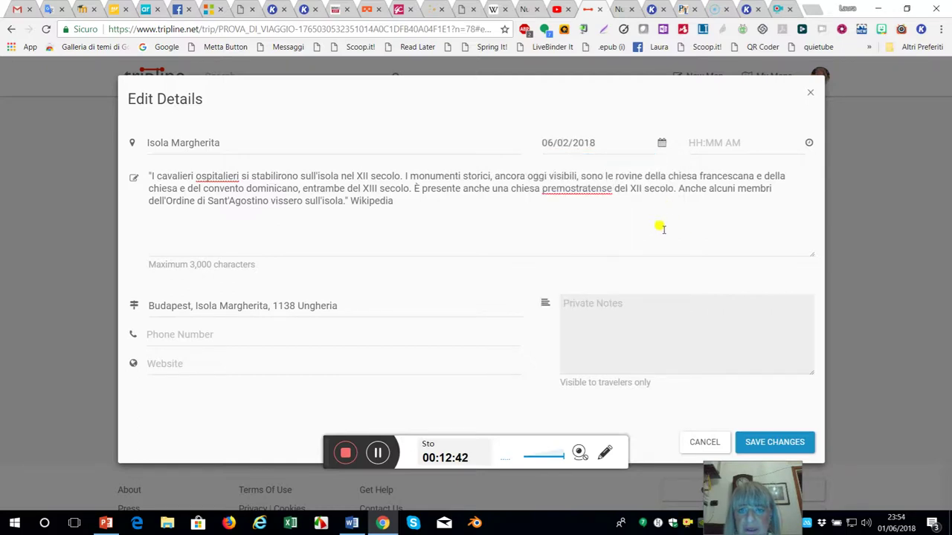
click(766, 444)
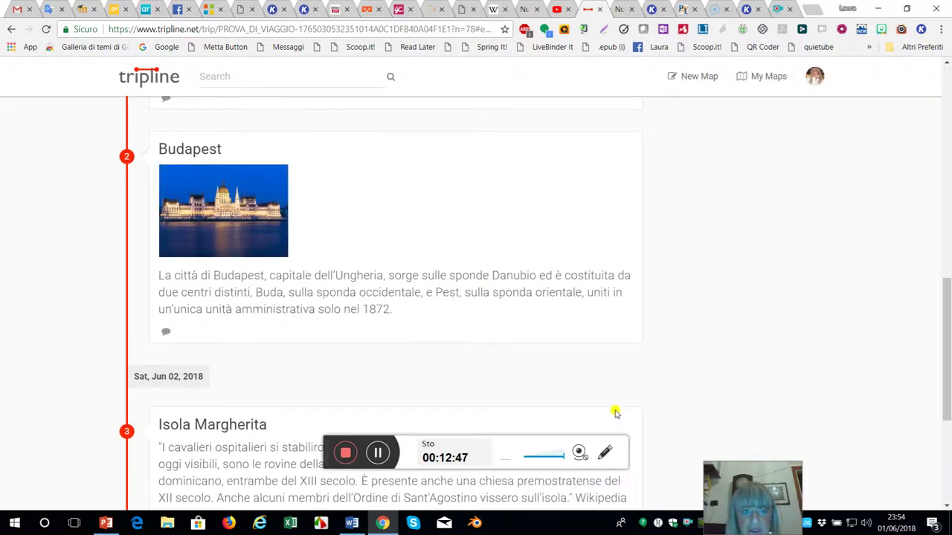
Start adding photos to the Isola Margherita stop and search Flickr for "Isola Marherita".
scroll(736, 398, down, 2)
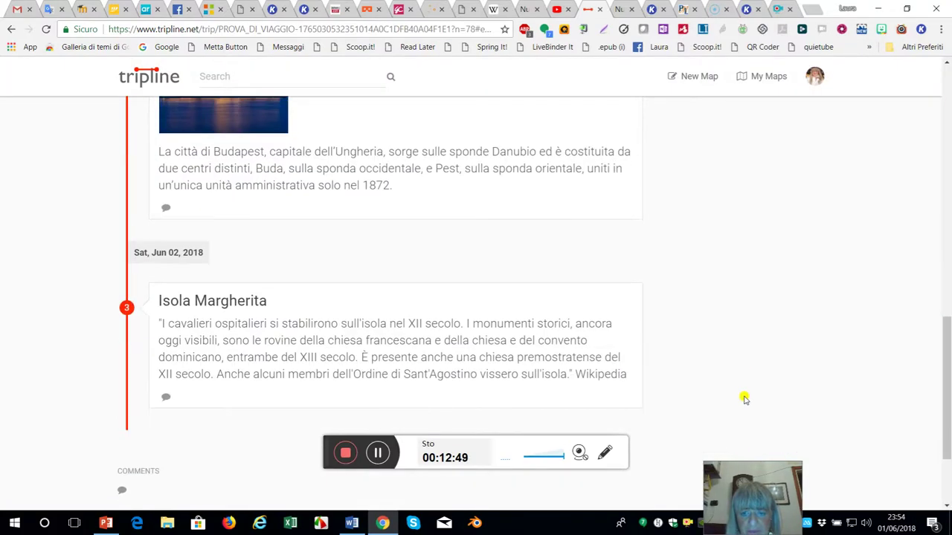
scroll(719, 394, down, 1)
mouse_move(569, 256)
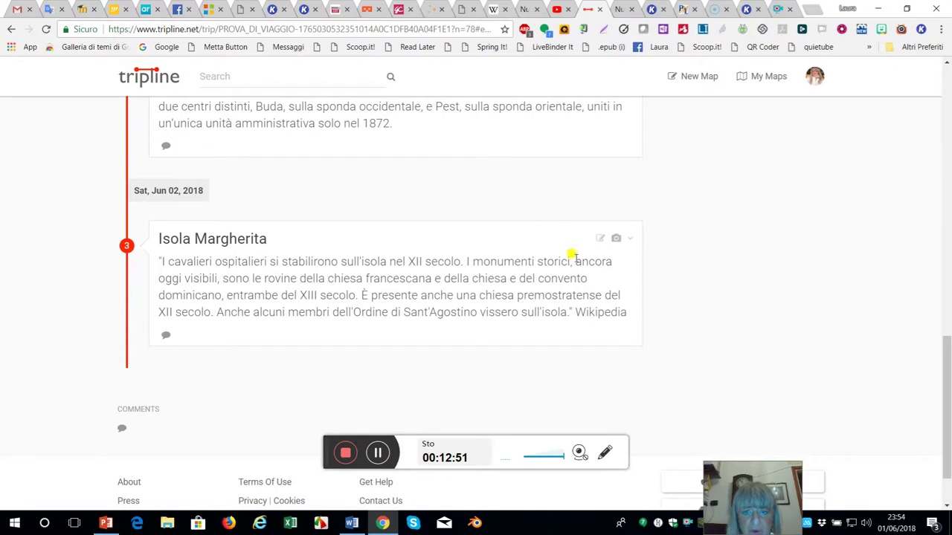
click(613, 239)
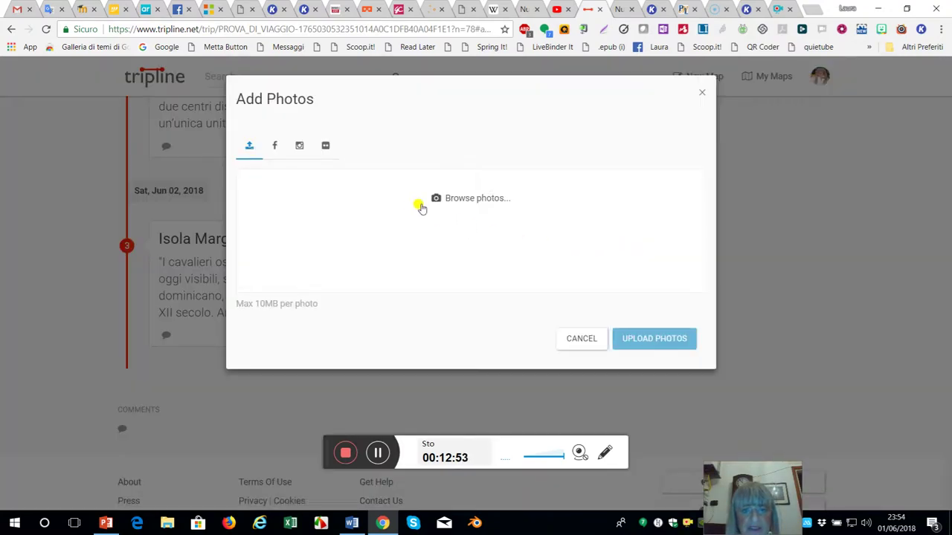
click(325, 145)
click(479, 182)
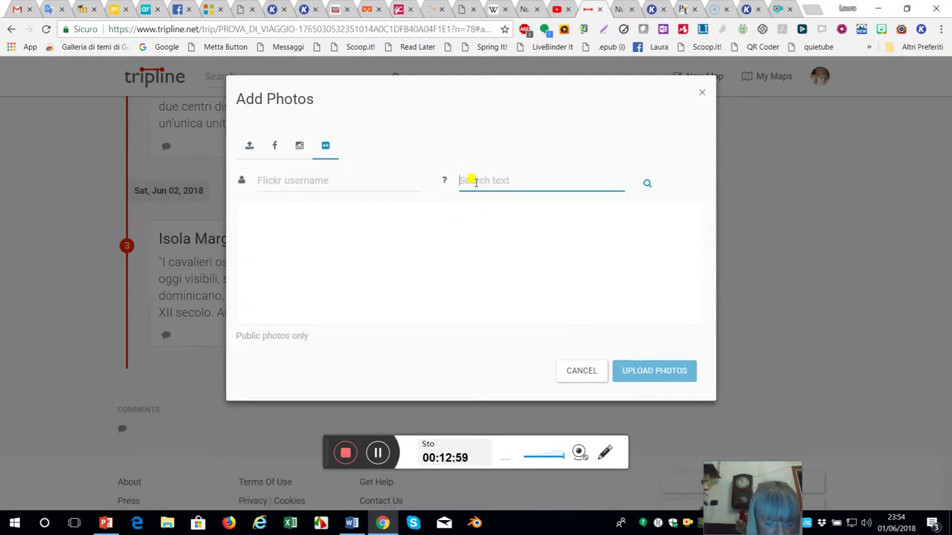
text(Isola Marherita)
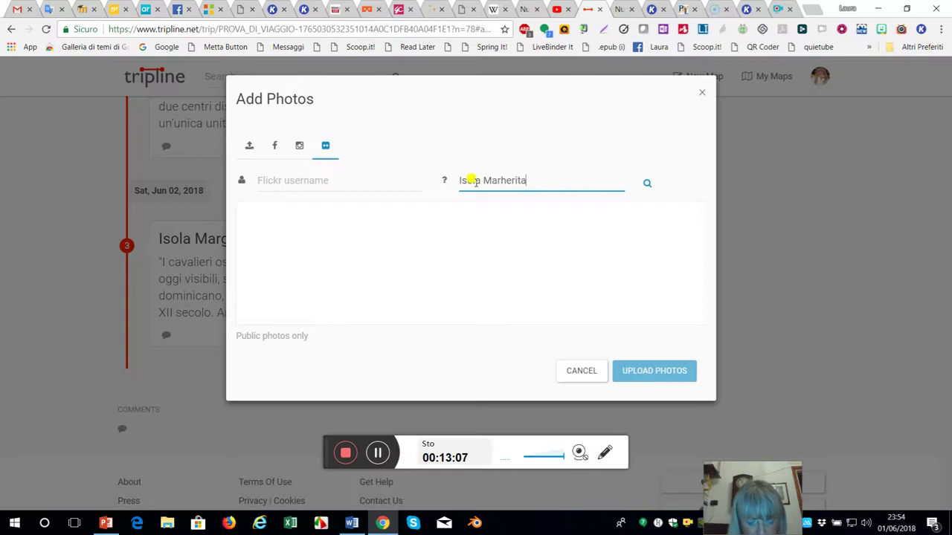
click(646, 184)
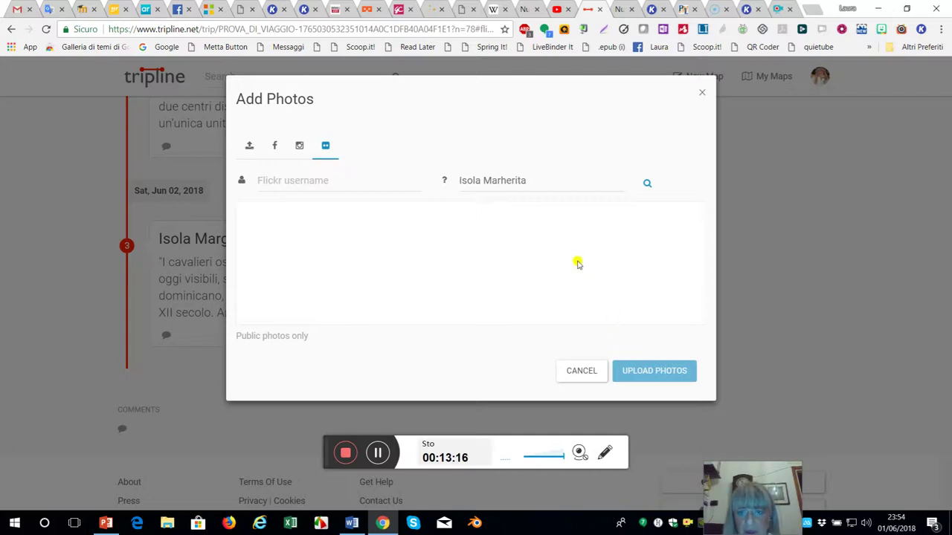
click(647, 186)
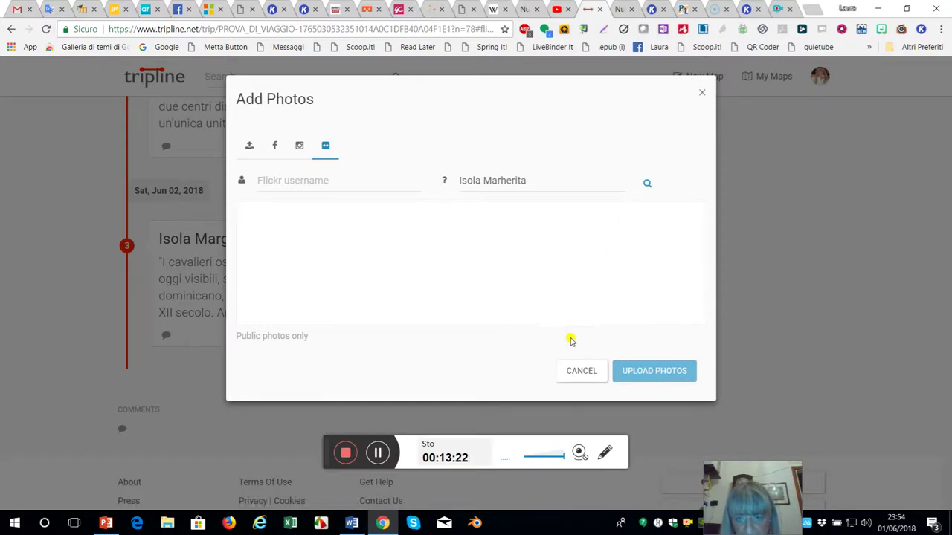
click(489, 183)
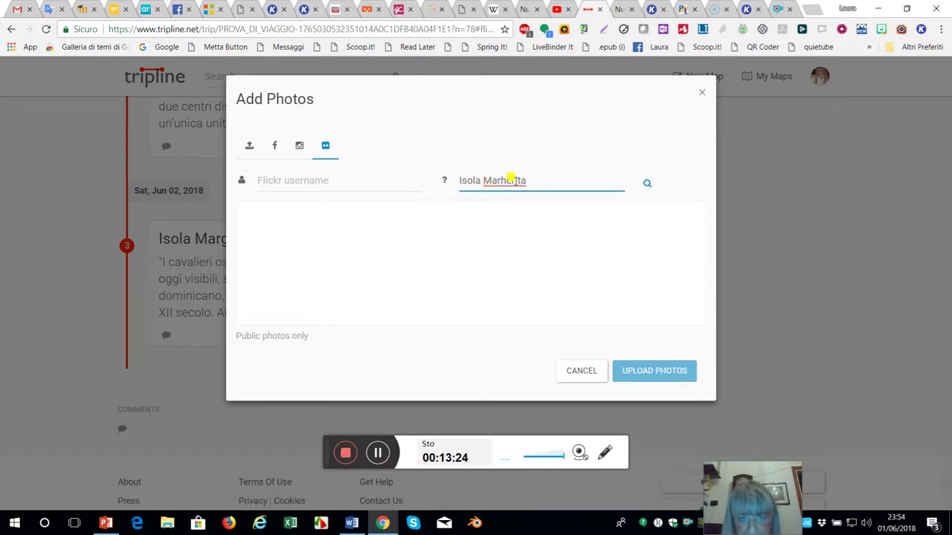
click(535, 183)
click(647, 184)
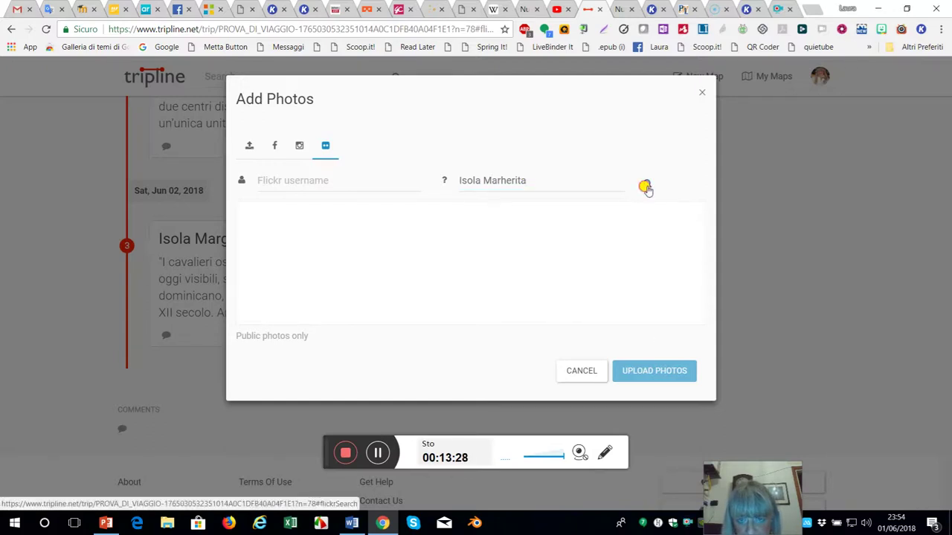
Change the Flickr search to "Isola Margherita Budapest" and upload the photo of the bridge arch beside a tree to the stop.
click(526, 181)
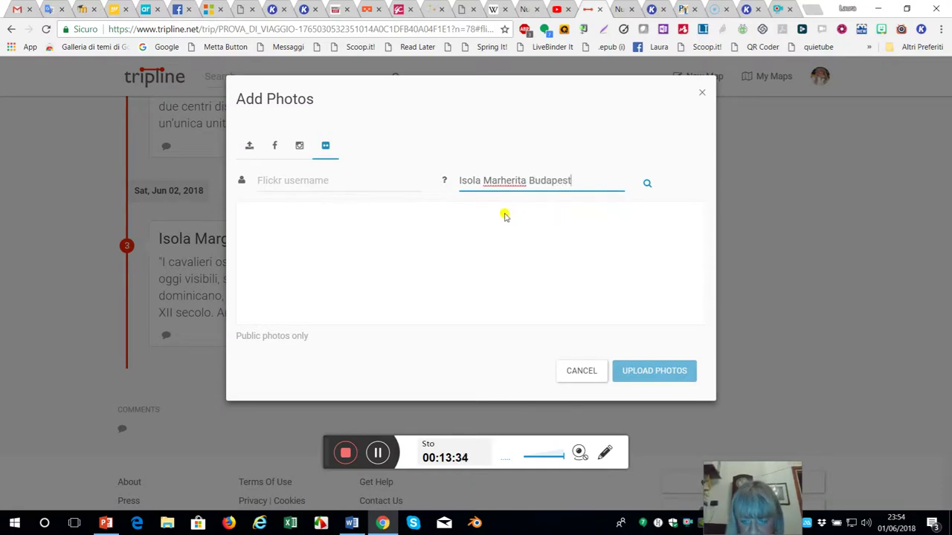
text(Budapest)
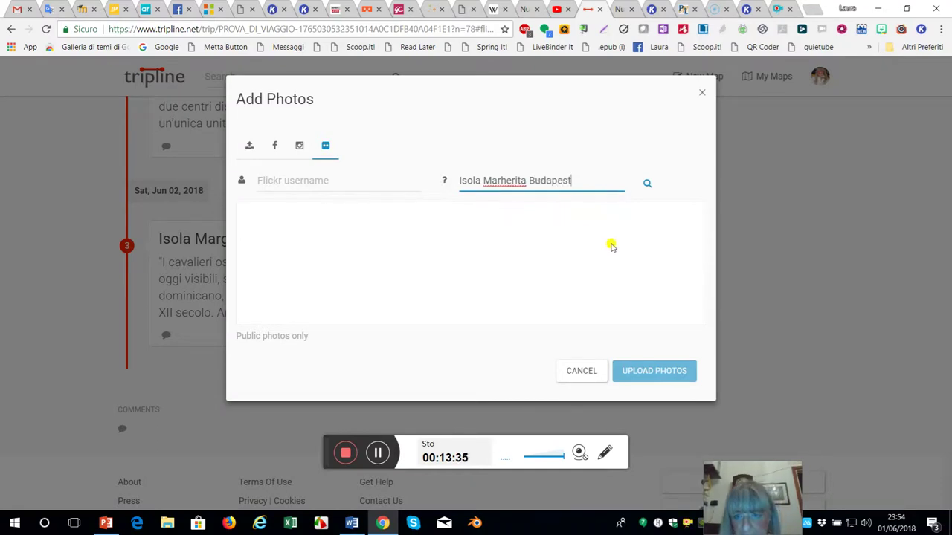
click(647, 184)
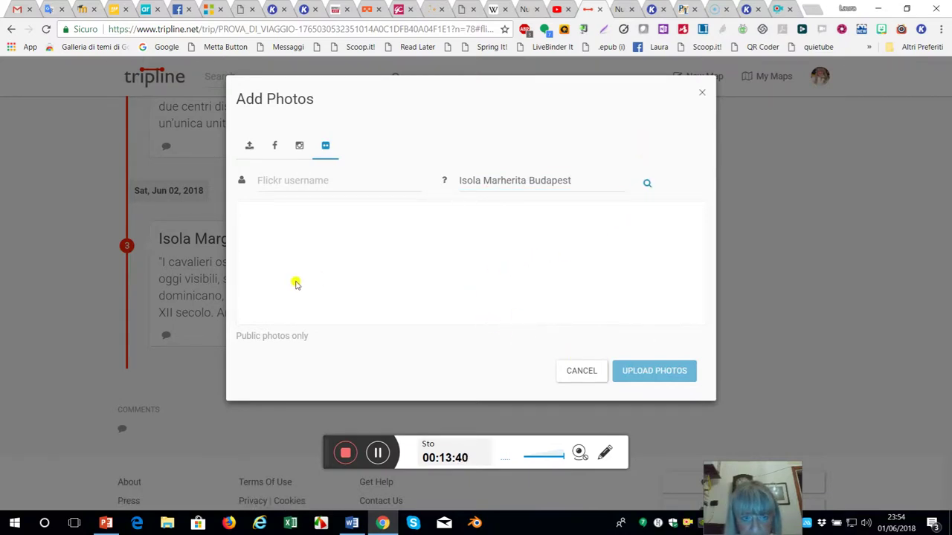
click(381, 457)
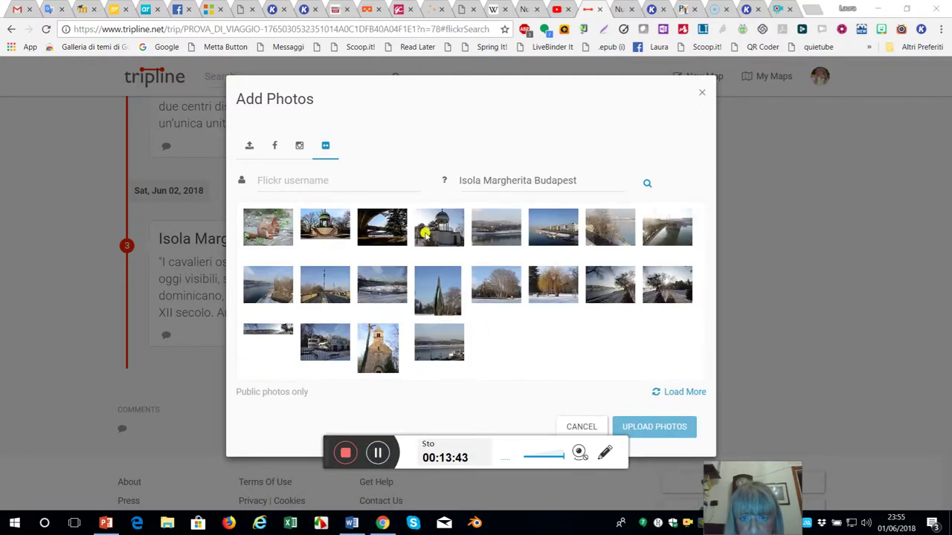
click(381, 232)
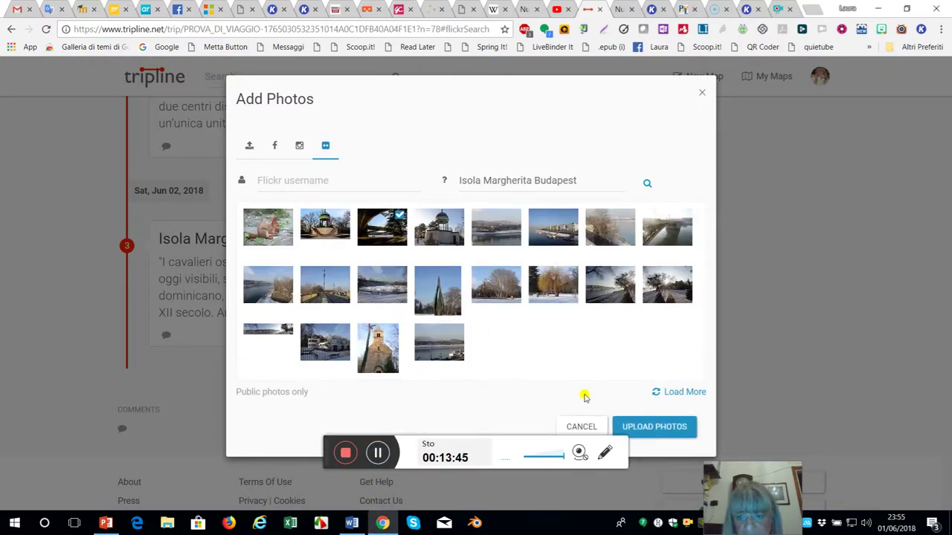
click(654, 427)
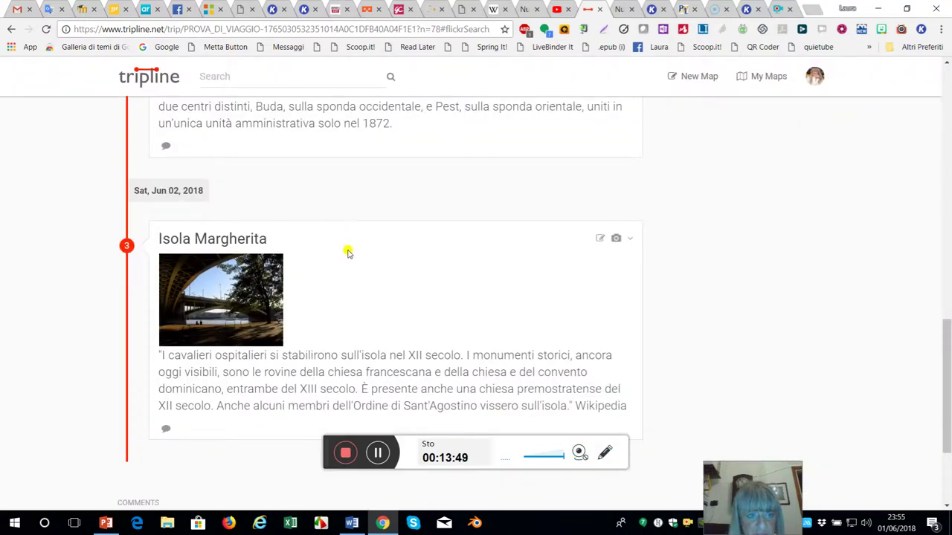
scroll(385, 268, down, 2)
scroll(391, 261, up, 3)
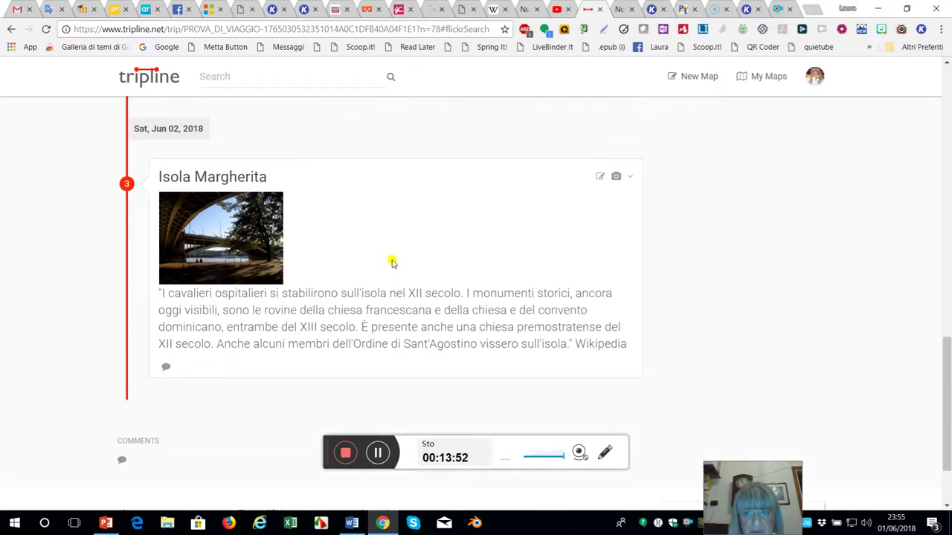
scroll(540, 314, down, 3)
Add Vienna, Austria as the fourth stop with the date 06/03/2018, and save and exit the map editor.
scroll(550, 317, up, 15)
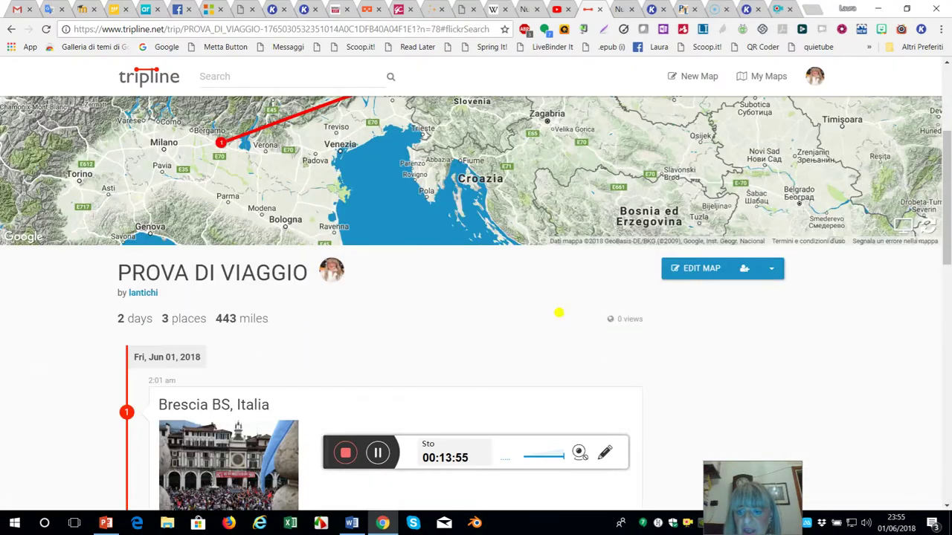
click(694, 269)
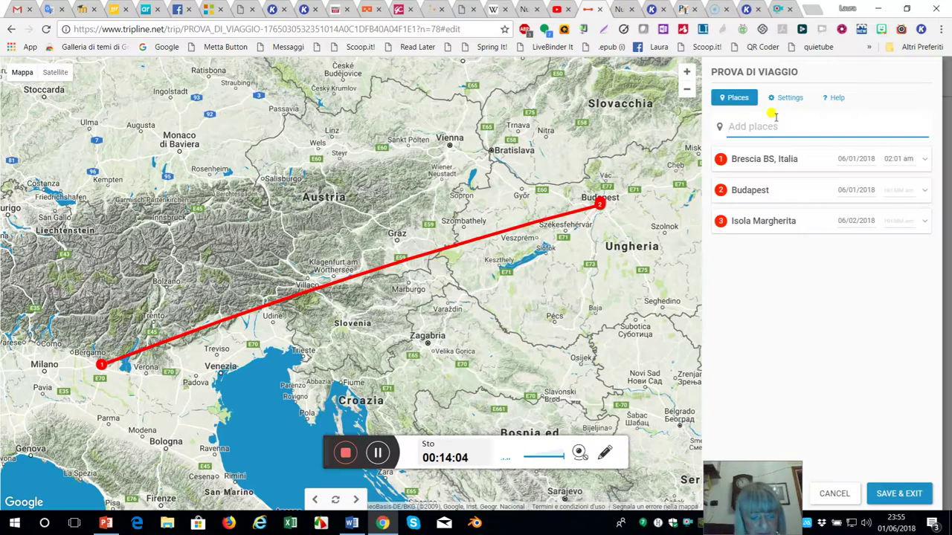
text(Vienna)
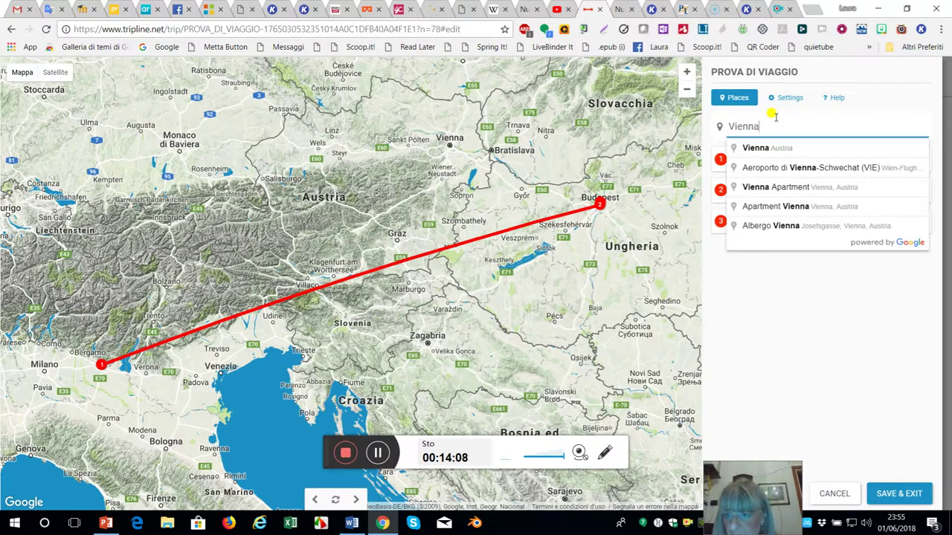
click(774, 151)
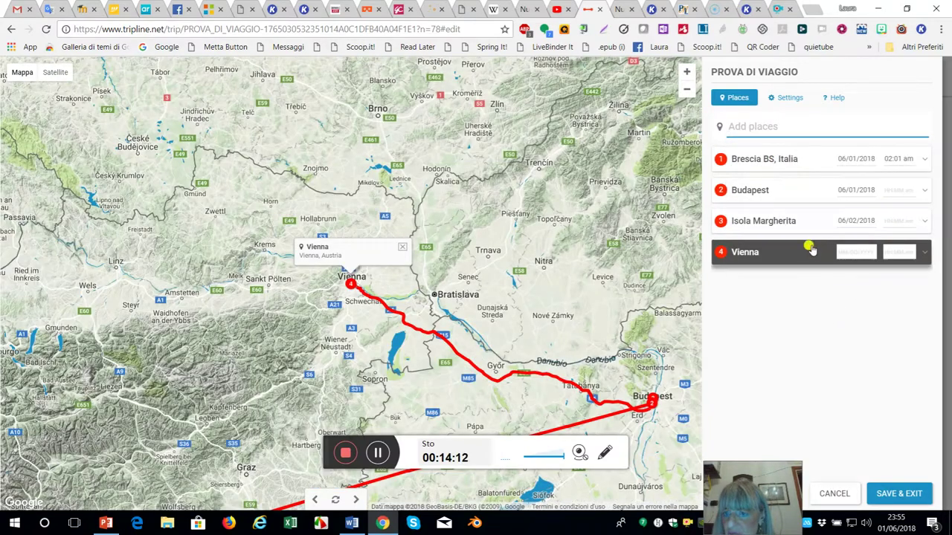
click(857, 254)
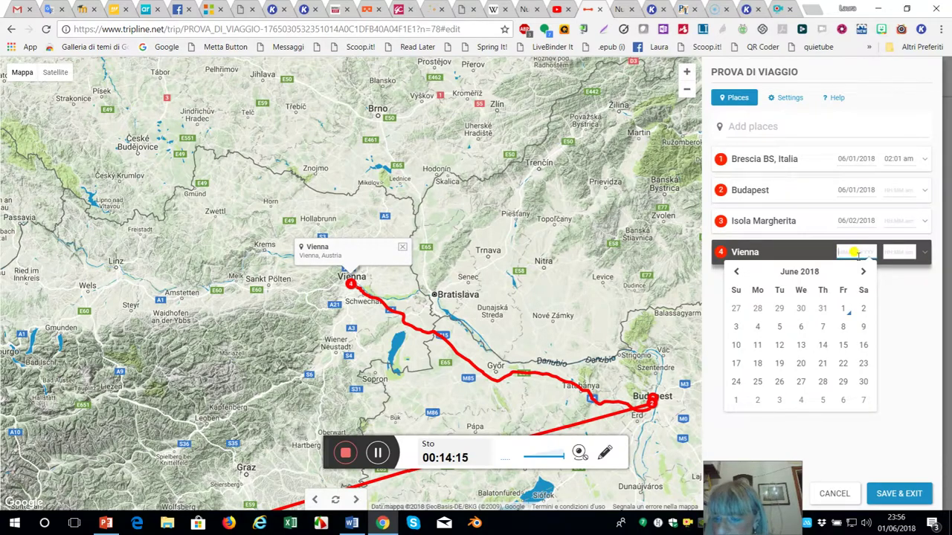
click(733, 329)
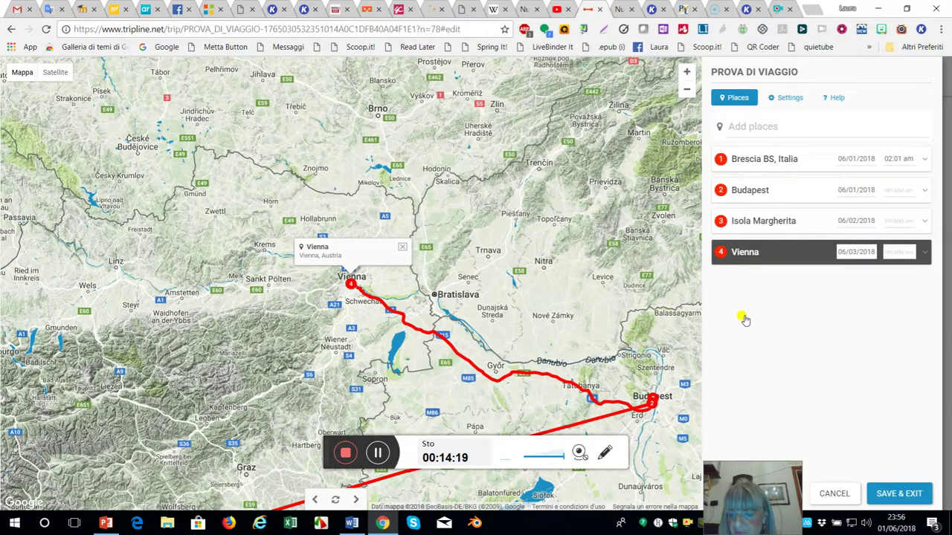
click(897, 495)
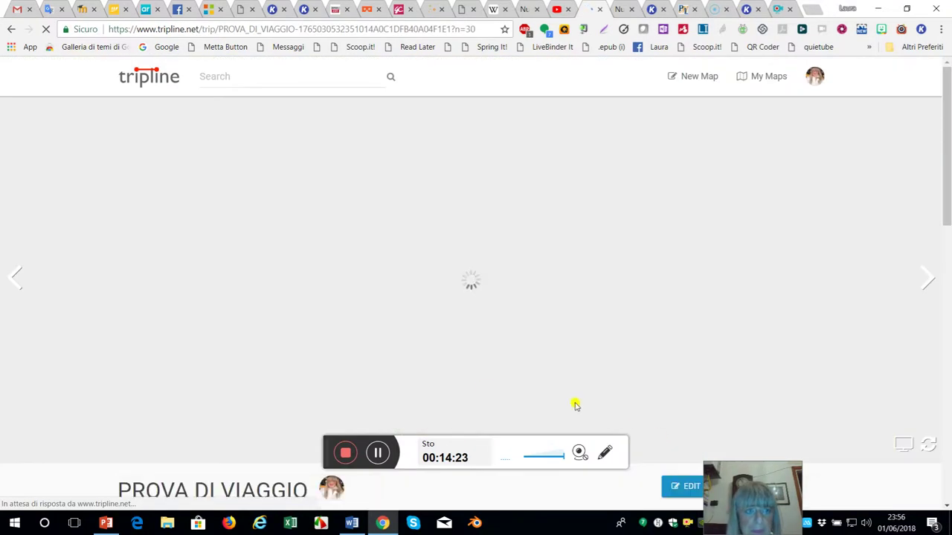
Enter the Vienna stop's story beginning "Vienna è la capitale dell'Austria ed è situata nella parte nordorientale del paese" and save the changes.
scroll(537, 377, down, 5)
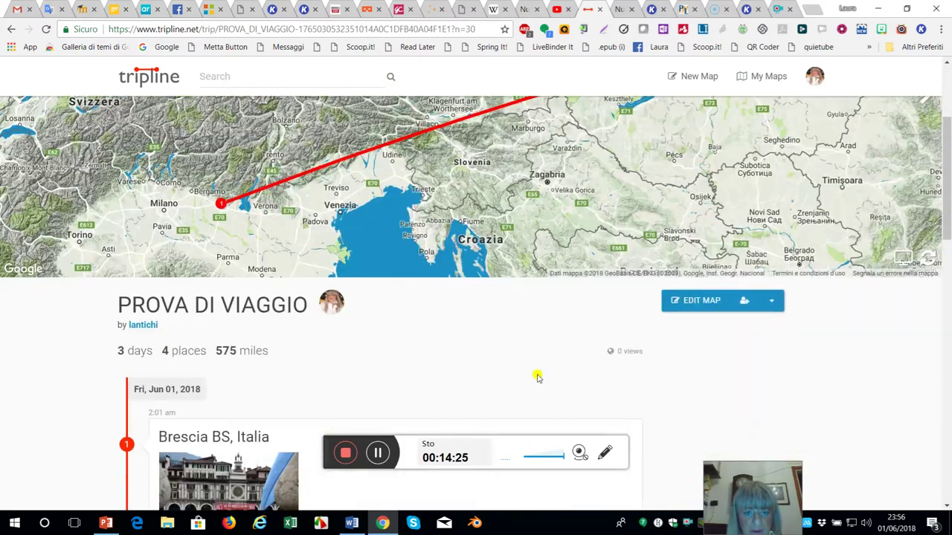
scroll(537, 377, down, 10)
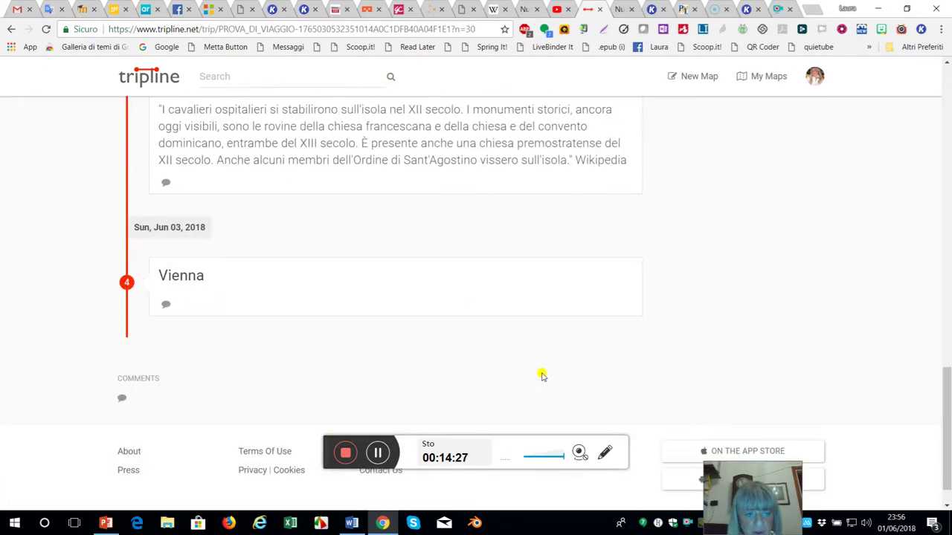
mouse_move(223, 289)
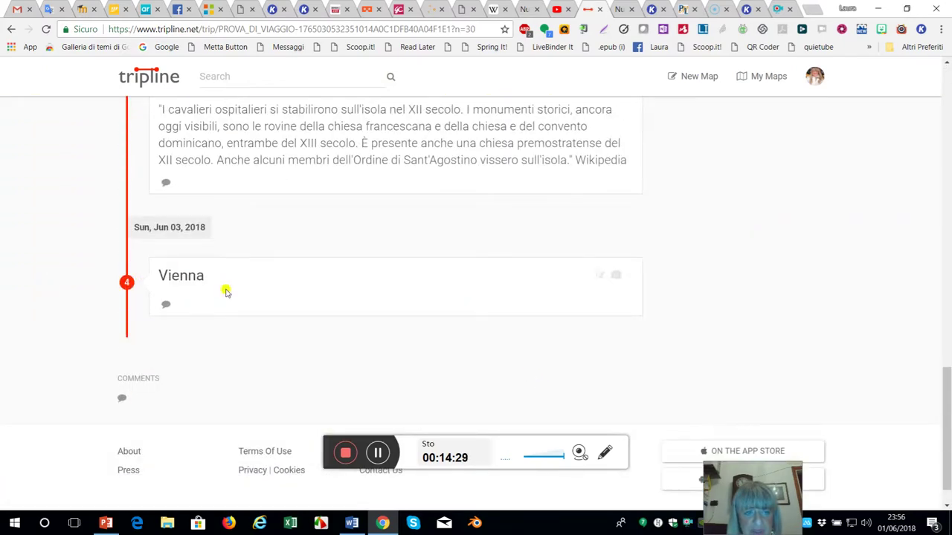
click(600, 276)
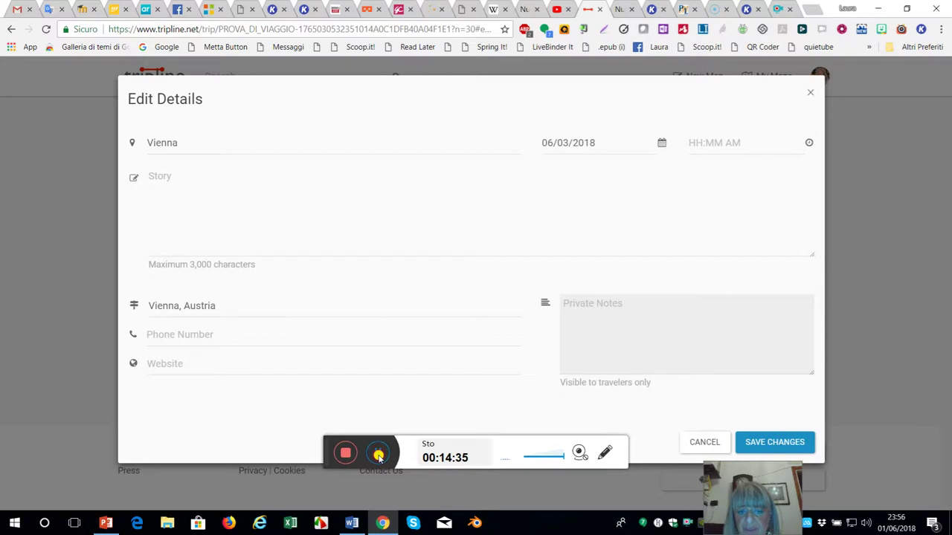
click(156, 182)
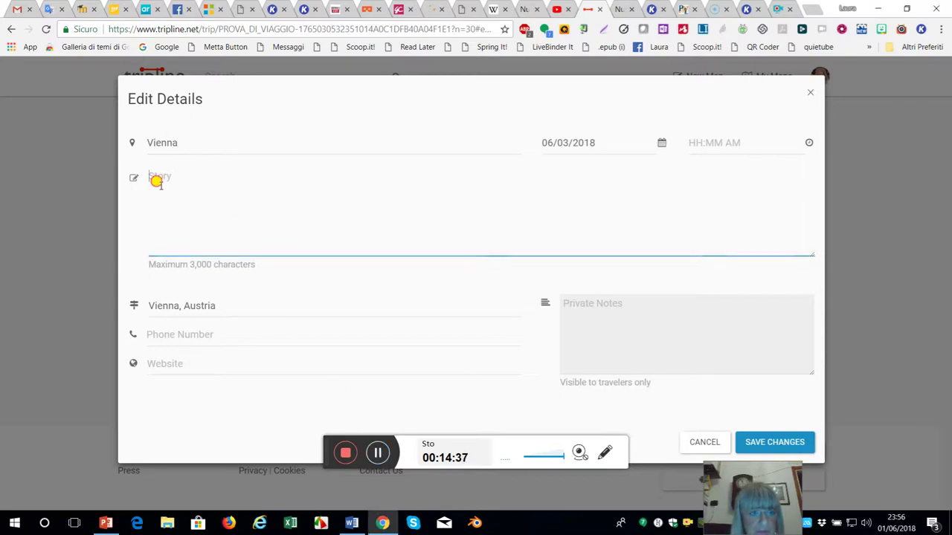
text(Vienna è la capitale dell'Austria ed è situata nella parte nordorientale del paese. La città è composta da 23 distretti, il centro rappresenta il primo distretto. Gli altri si susseguono a spirale intorno al primo con numero crescente.)
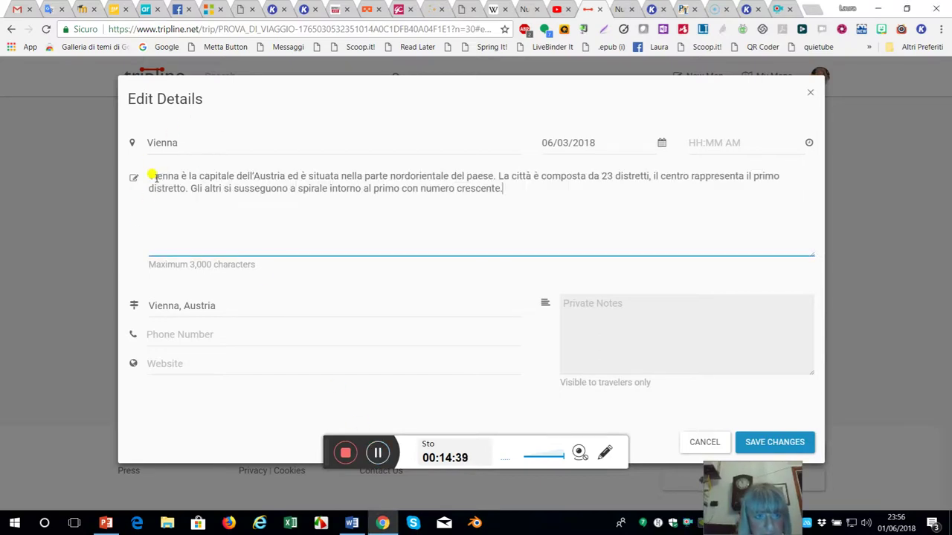
click(756, 442)
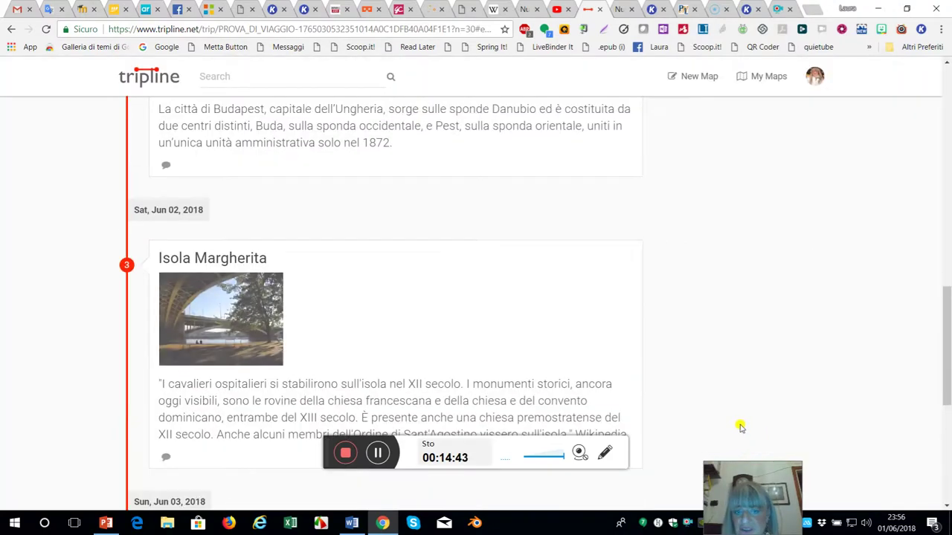
Search Flickr for "Vienna" and upload the photo of the winged chariot sculpture on a rooftop to the Vienna stop.
scroll(593, 395, down, 4)
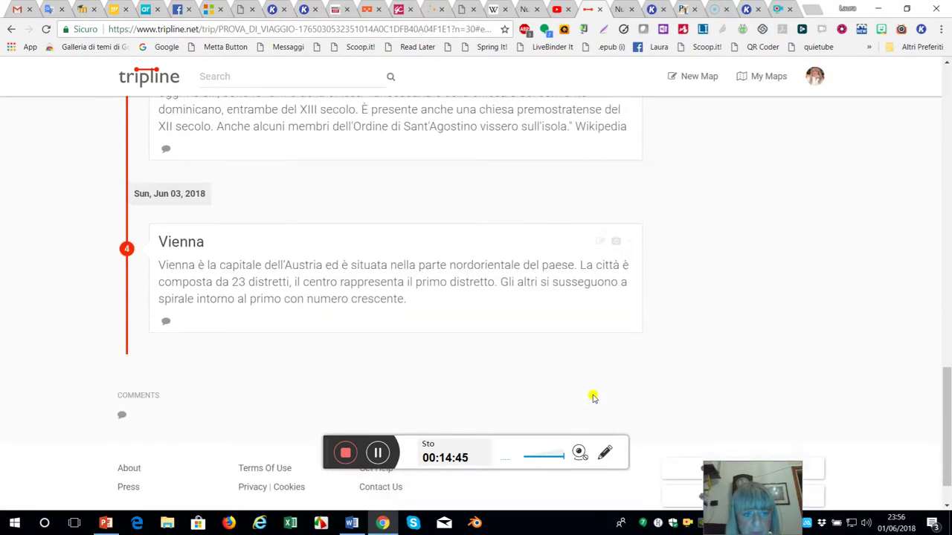
click(615, 240)
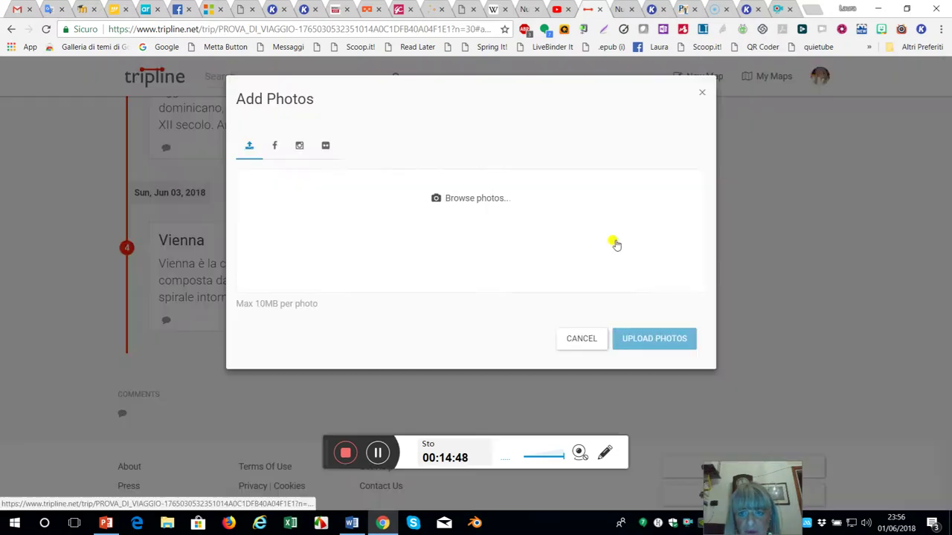
click(324, 145)
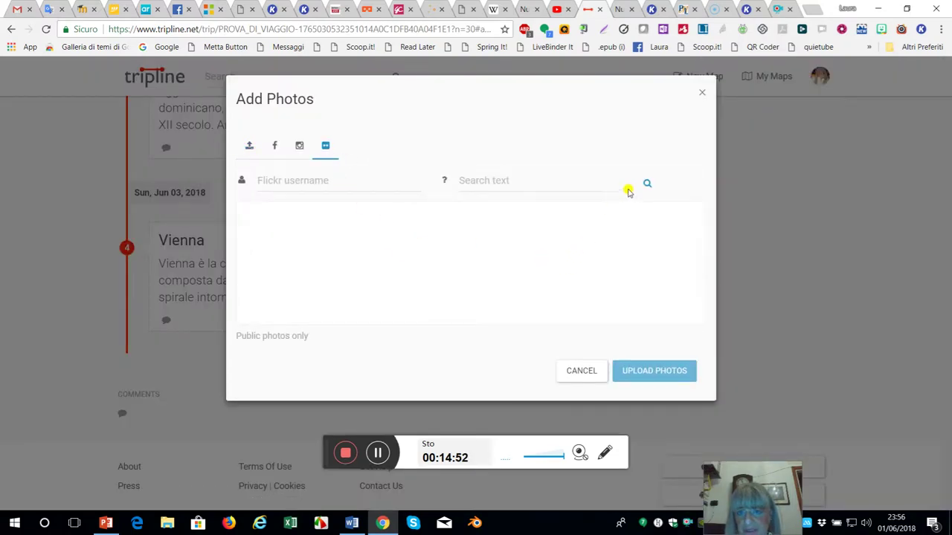
click(521, 180)
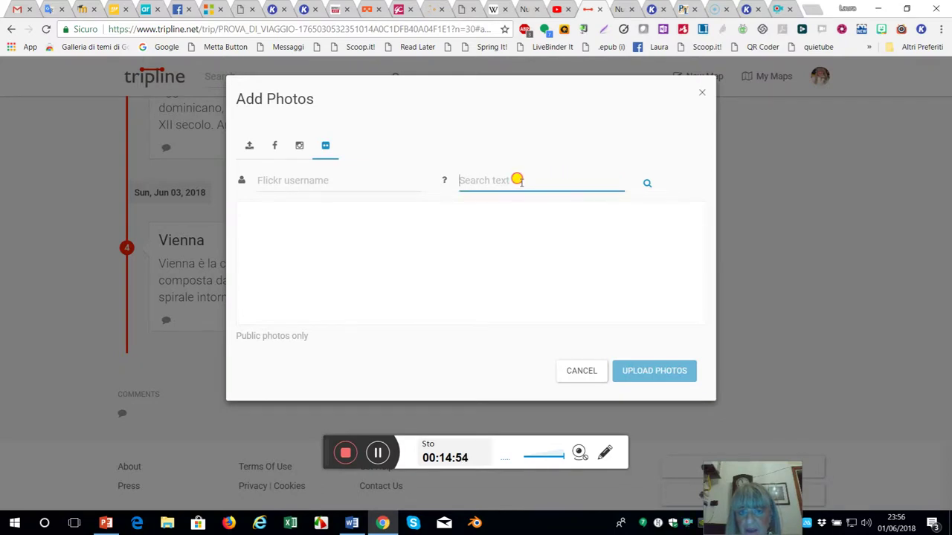
text(Vienna)
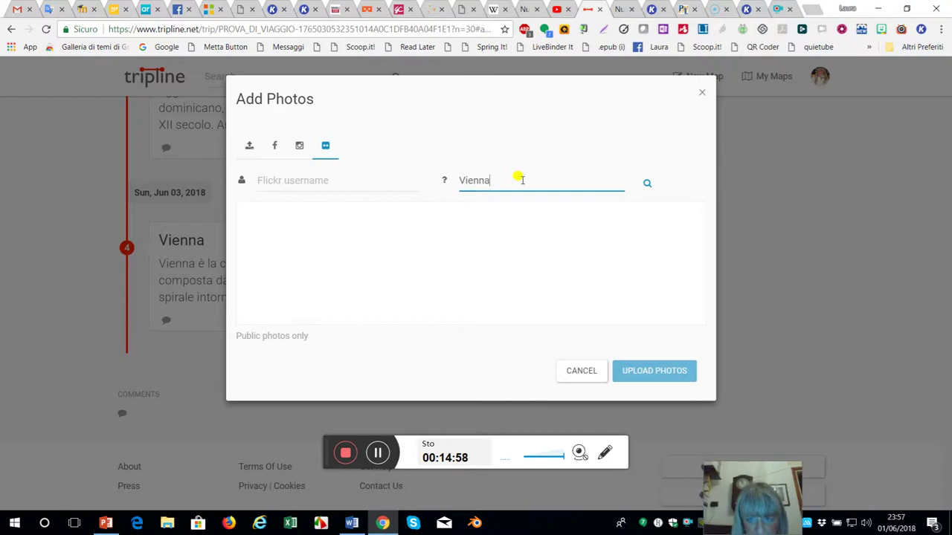
click(646, 185)
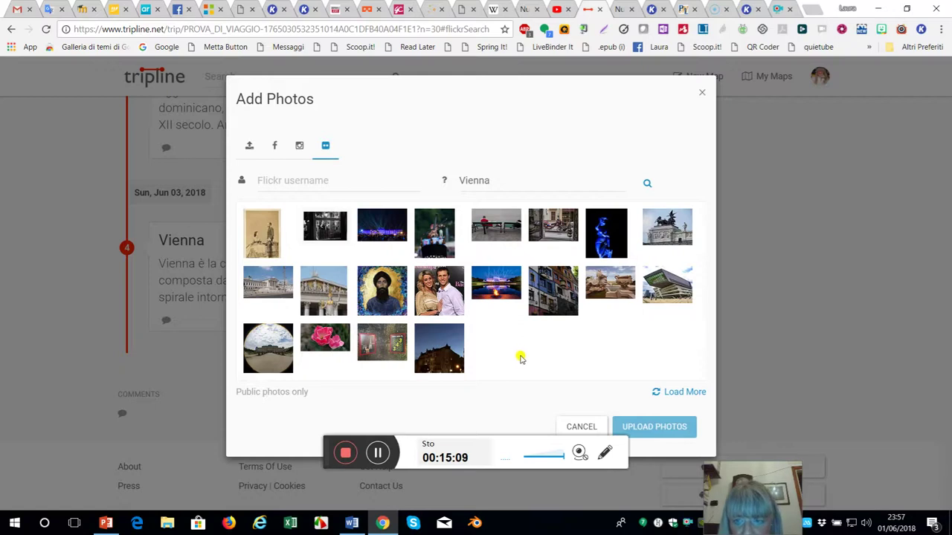
click(671, 238)
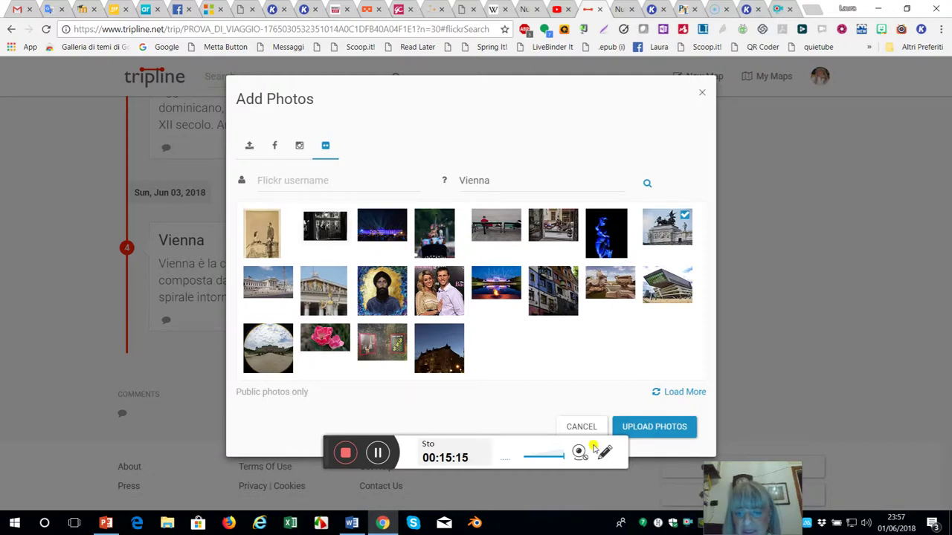
click(648, 429)
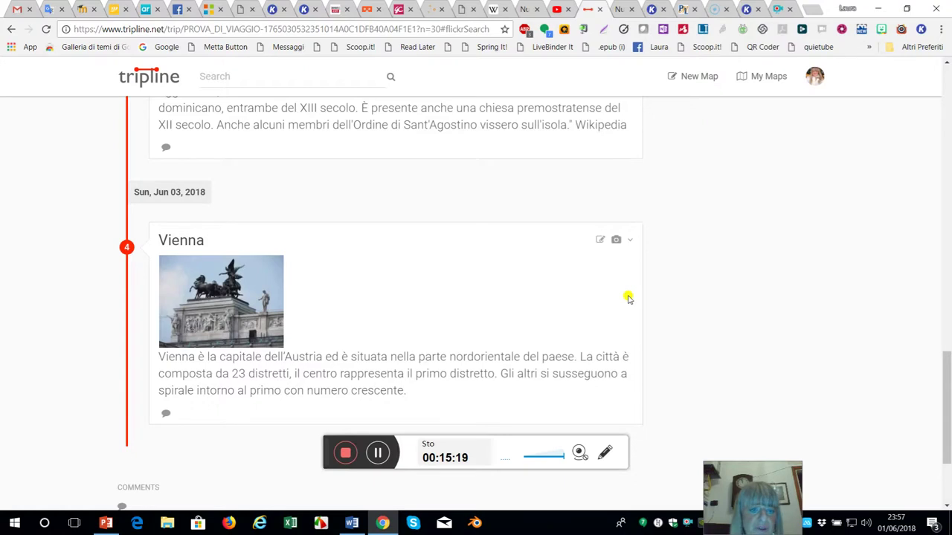
Add Brescia BS, Italia as the fifth stop of the map, and save and exit the map editor.
scroll(623, 284, down, 1)
scroll(624, 289, up, 2)
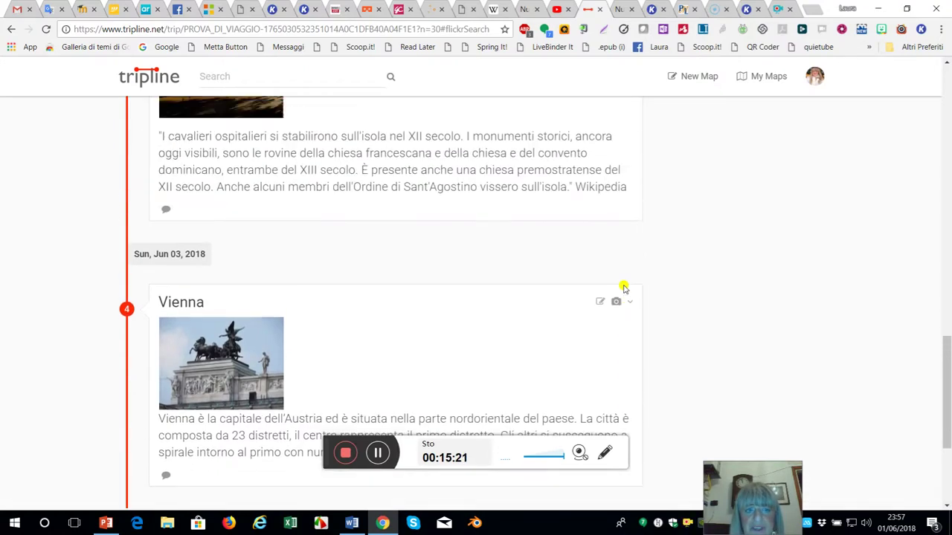
scroll(624, 289, up, 3)
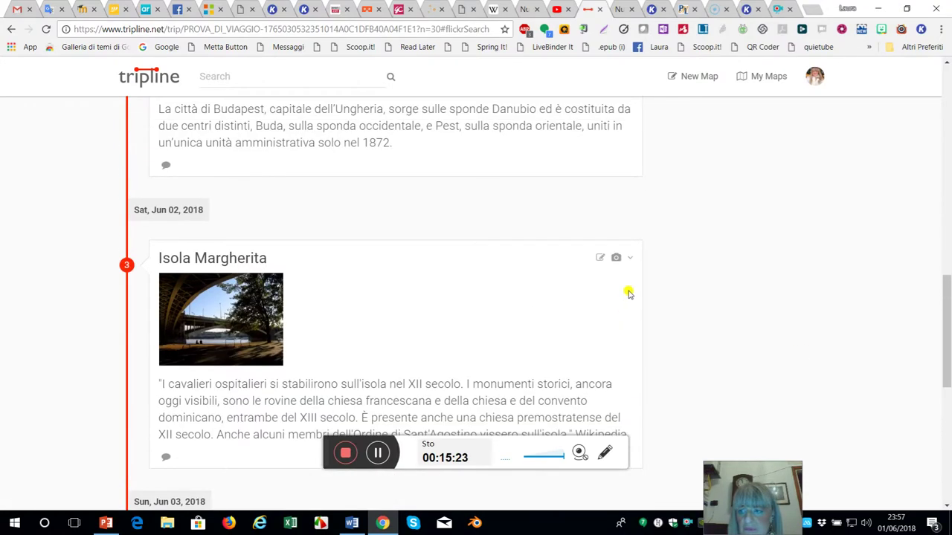
scroll(932, 346, up, 1)
scroll(929, 354, down, 3)
scroll(931, 350, up, 5)
scroll(931, 348, up, 4)
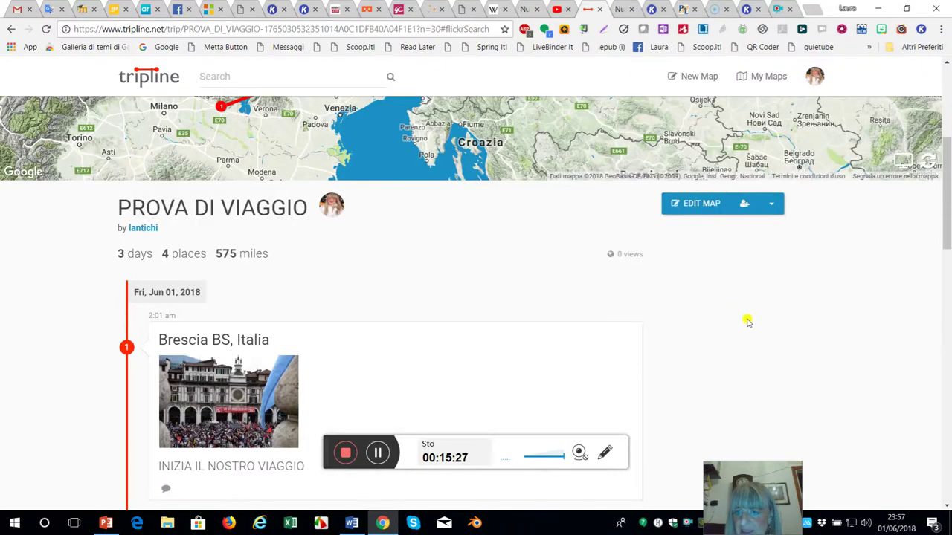
click(698, 206)
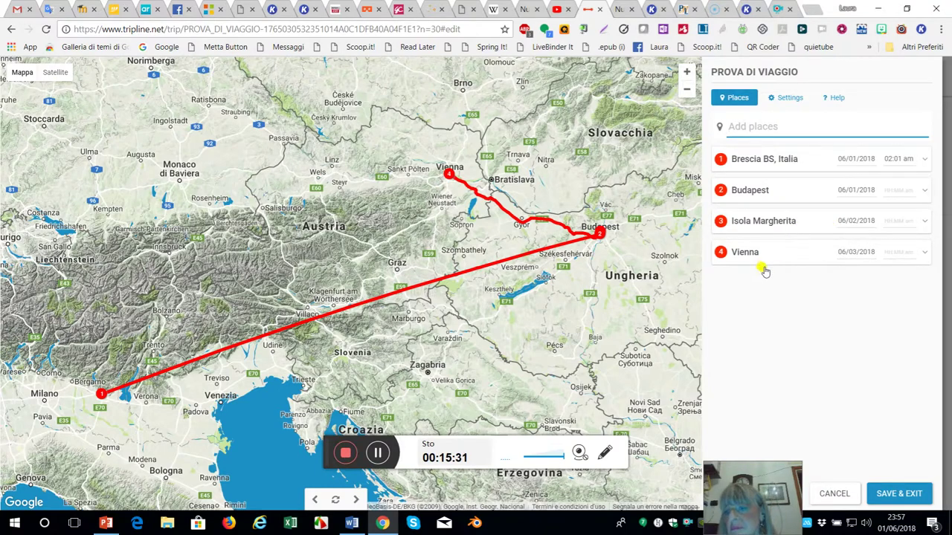
click(726, 128)
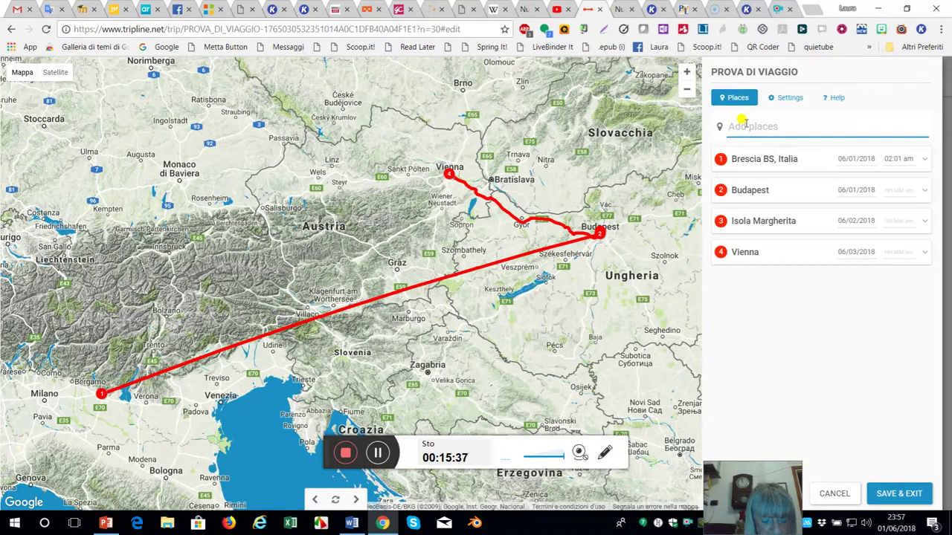
text(Br)
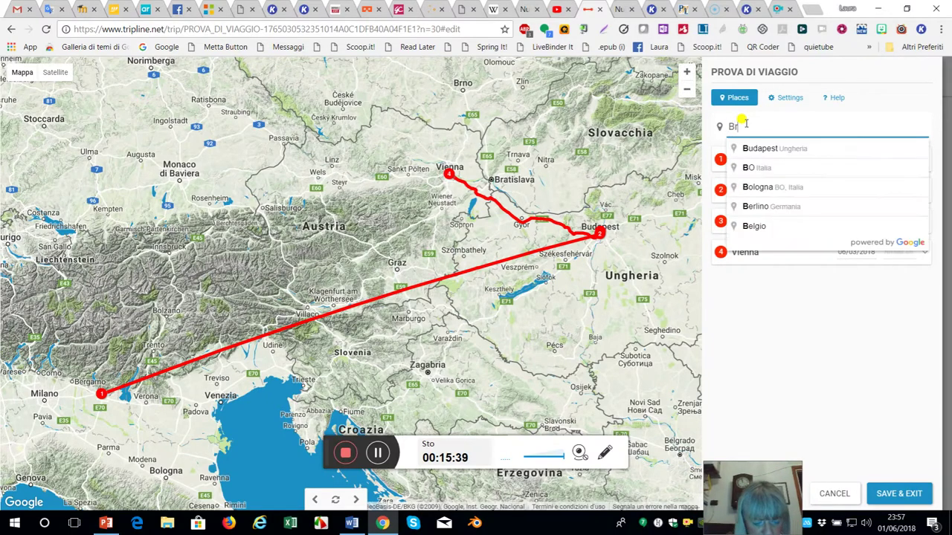
text(esci)
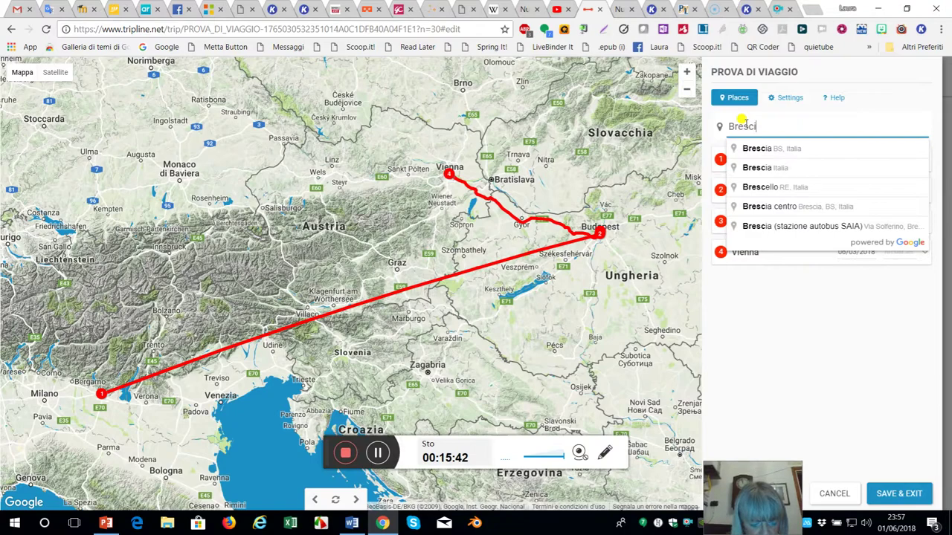
text(a)
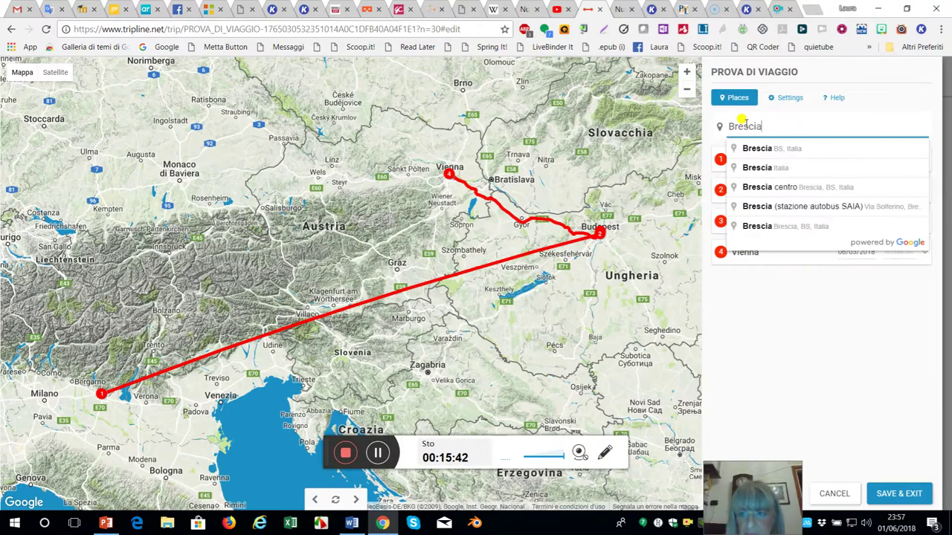
click(797, 154)
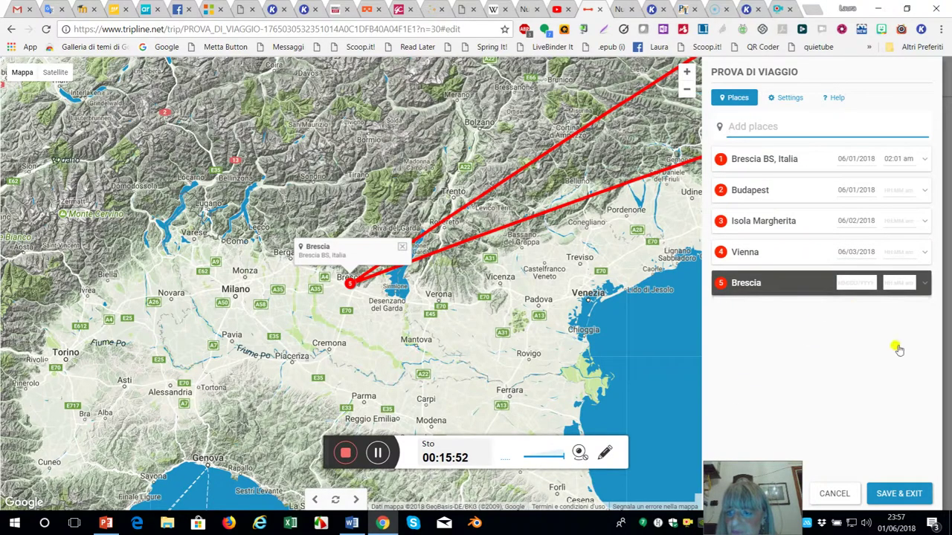
click(898, 493)
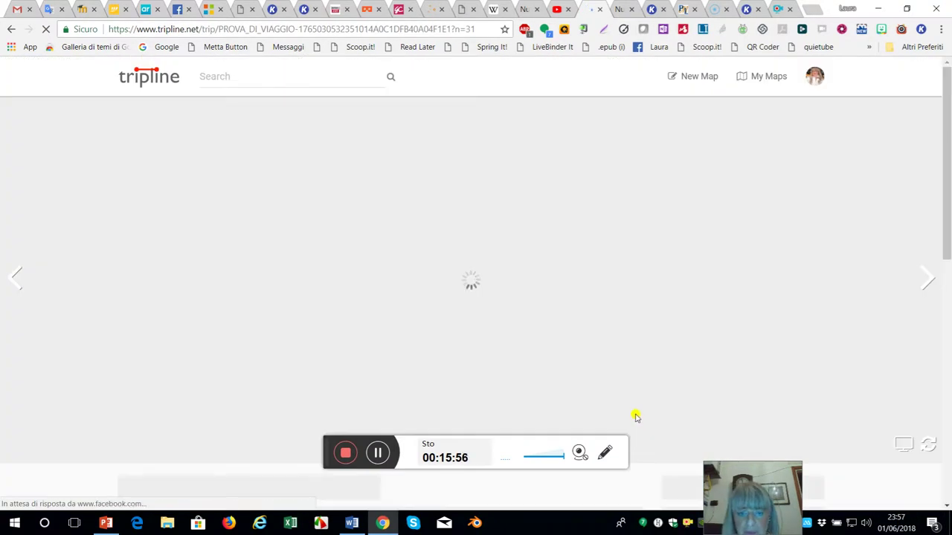
Give the final Brescia stop the story "Fine del viaggio" and the date 06/04/2018, and save the changes.
scroll(638, 413, down, 5)
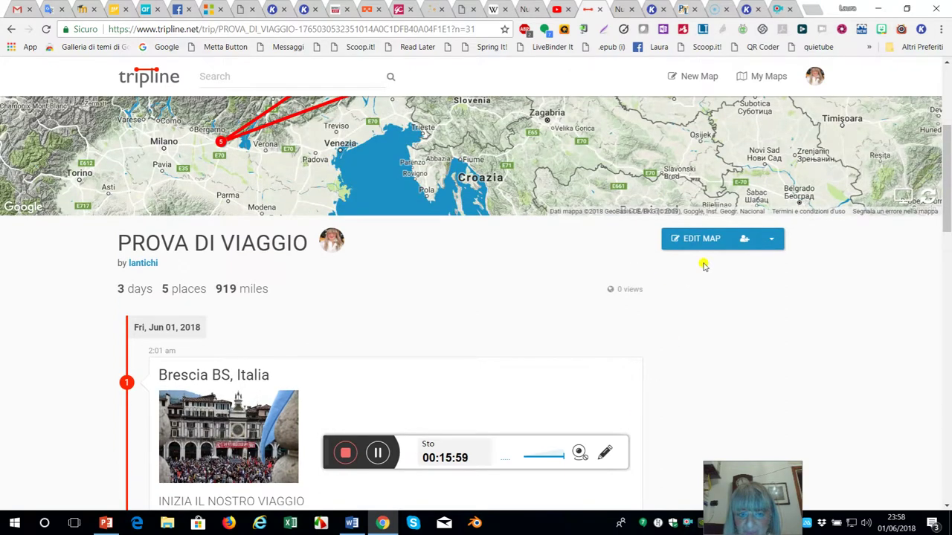
scroll(699, 266, down, 3)
scroll(699, 266, down, 10)
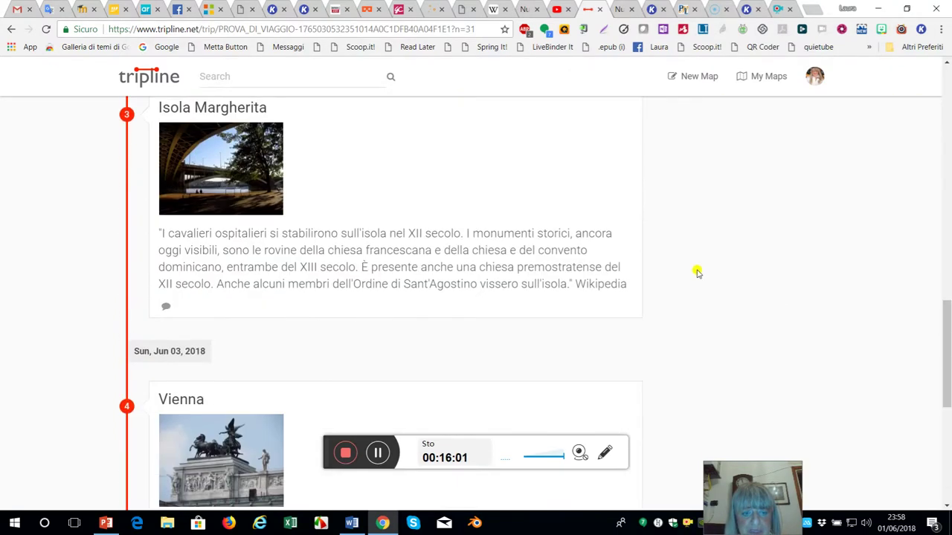
mouse_move(261, 409)
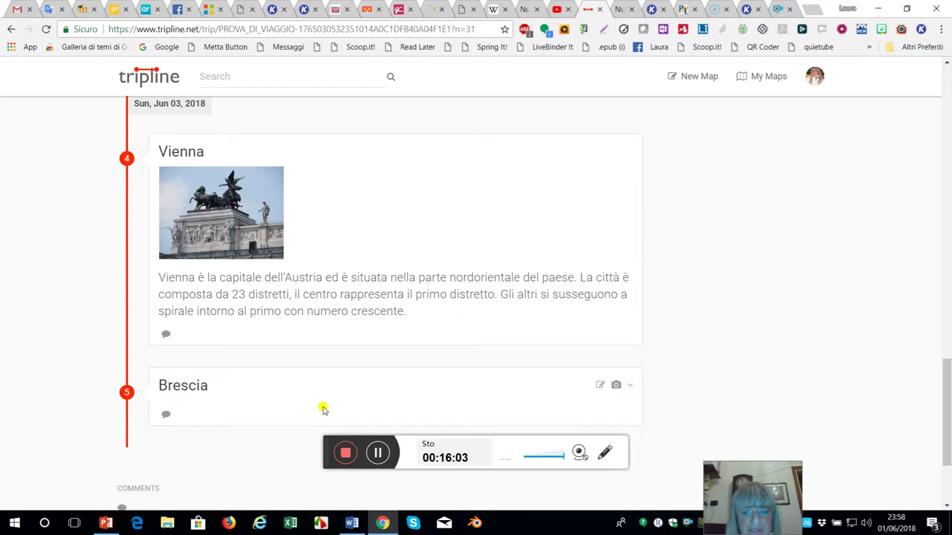
click(599, 388)
click(171, 176)
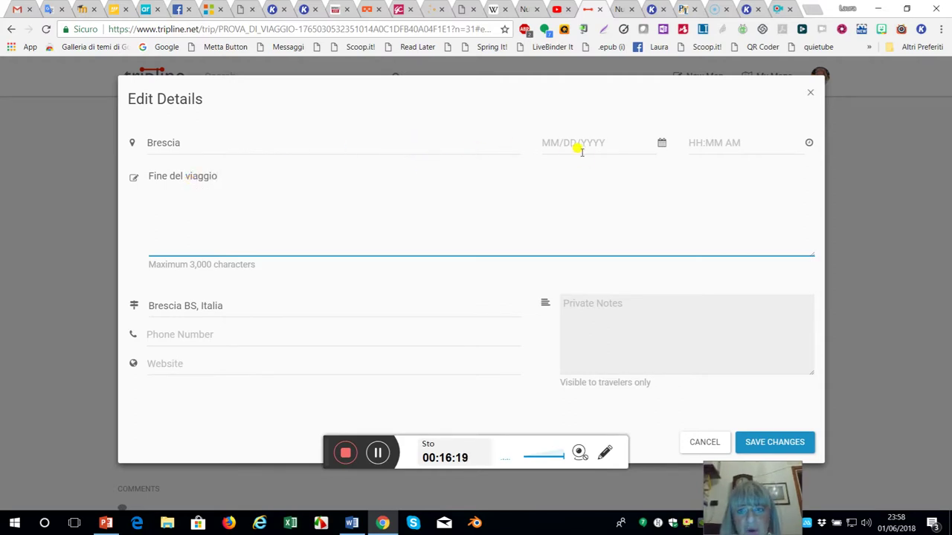
click(548, 144)
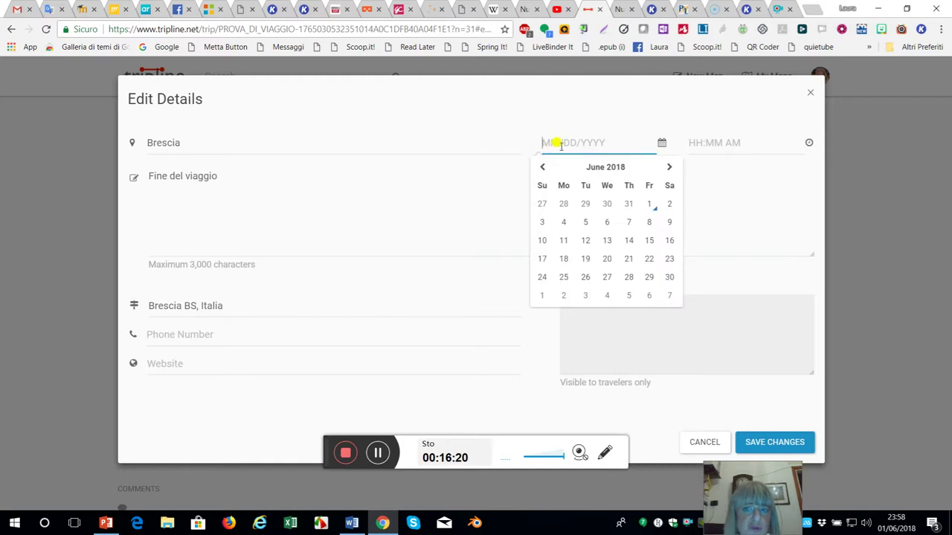
click(563, 223)
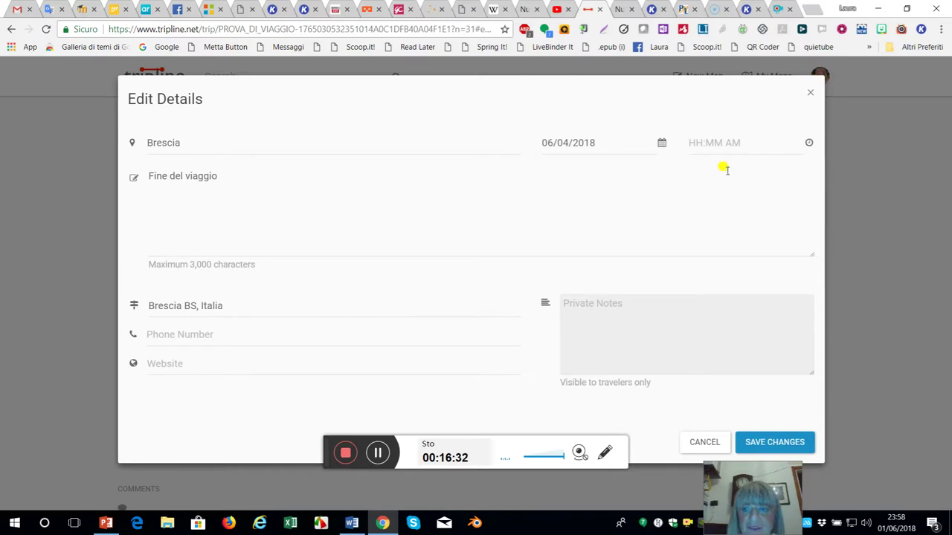
click(751, 442)
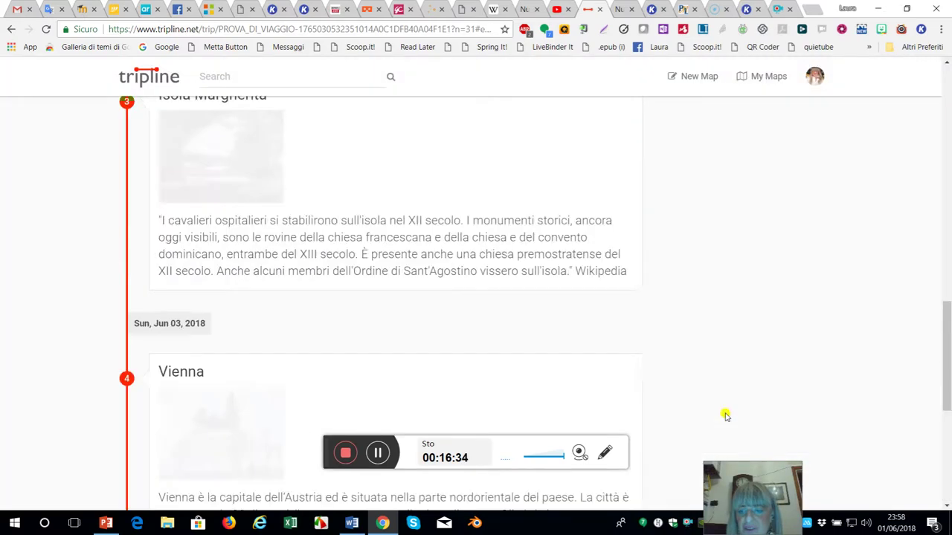
Start adding photos to the final Brescia stop and search Flickr for "Brescia".
scroll(629, 436, down, 6)
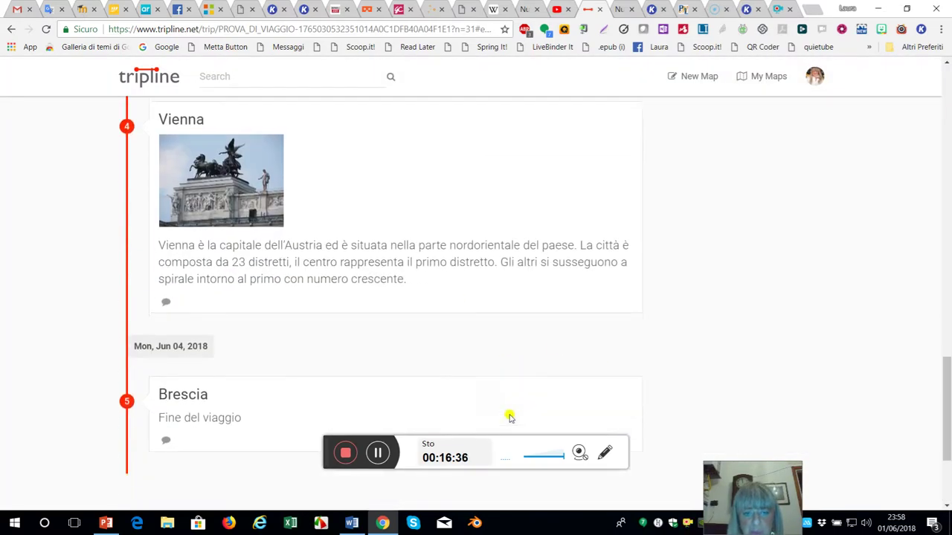
scroll(516, 405, up, 1)
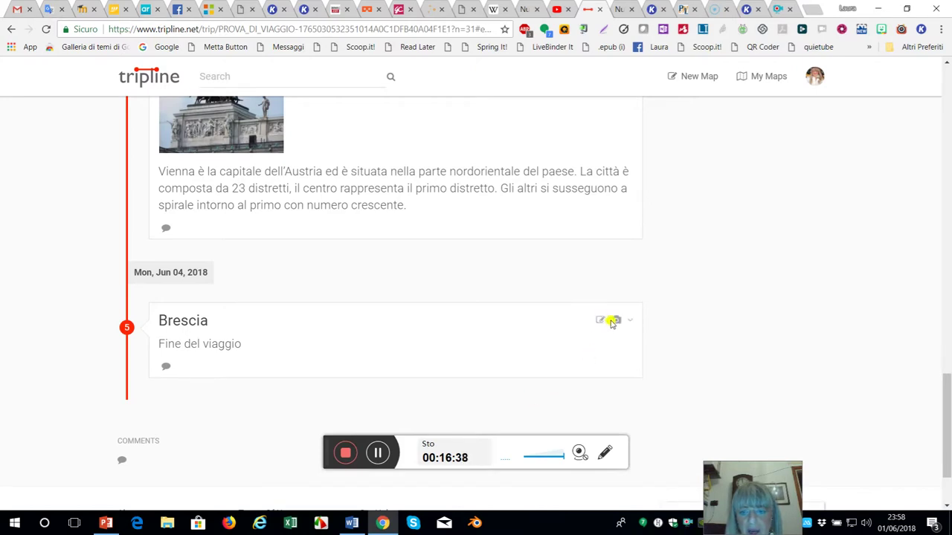
click(614, 322)
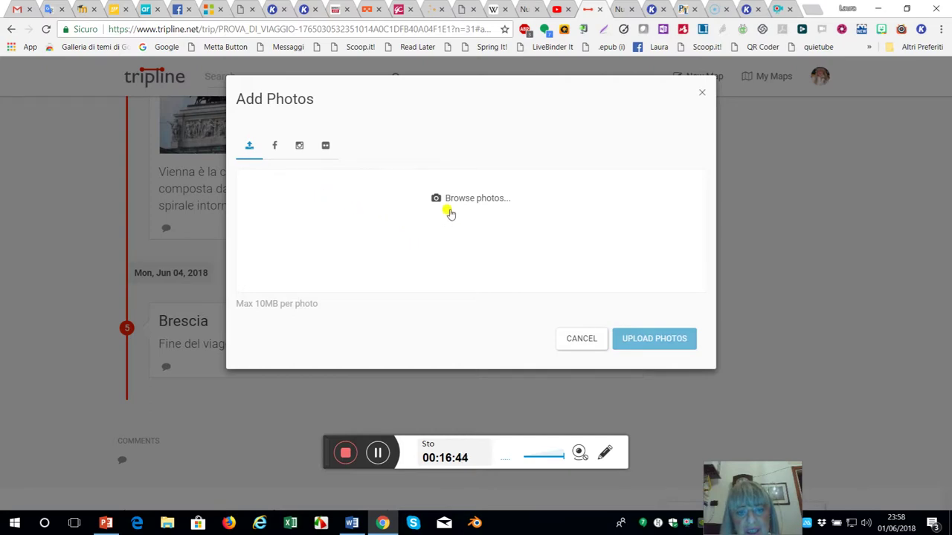
click(325, 145)
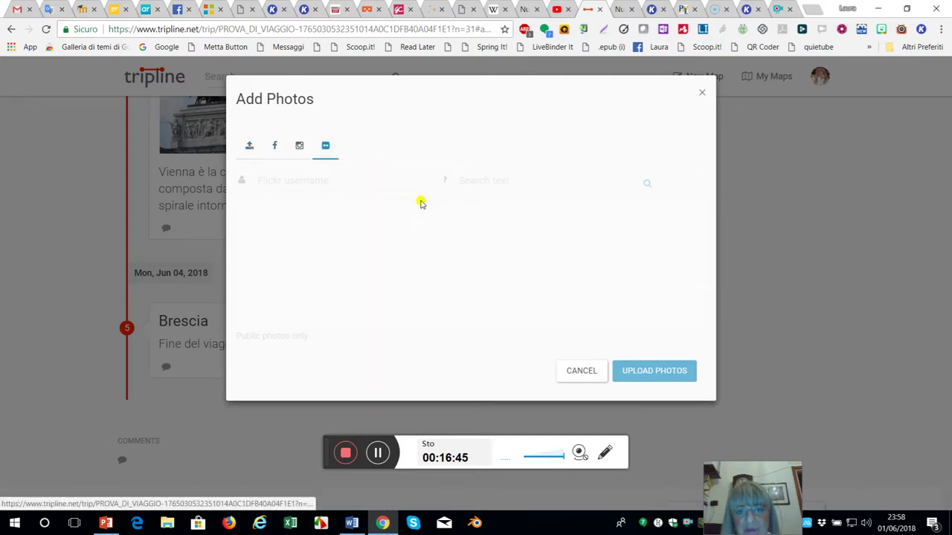
click(482, 180)
text(Brescia)
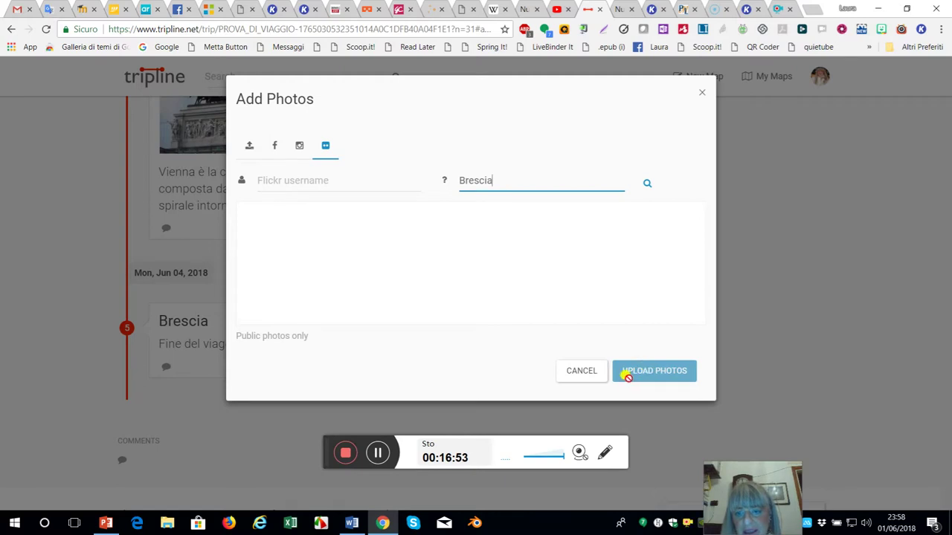
click(646, 184)
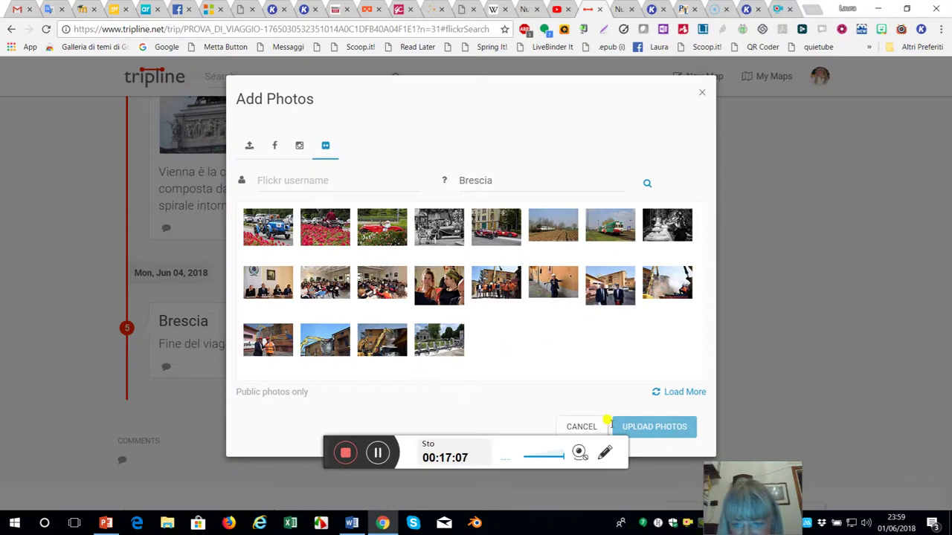
Load more of the Brescia photos, and change the Flickr search to "Brescia castello".
click(675, 395)
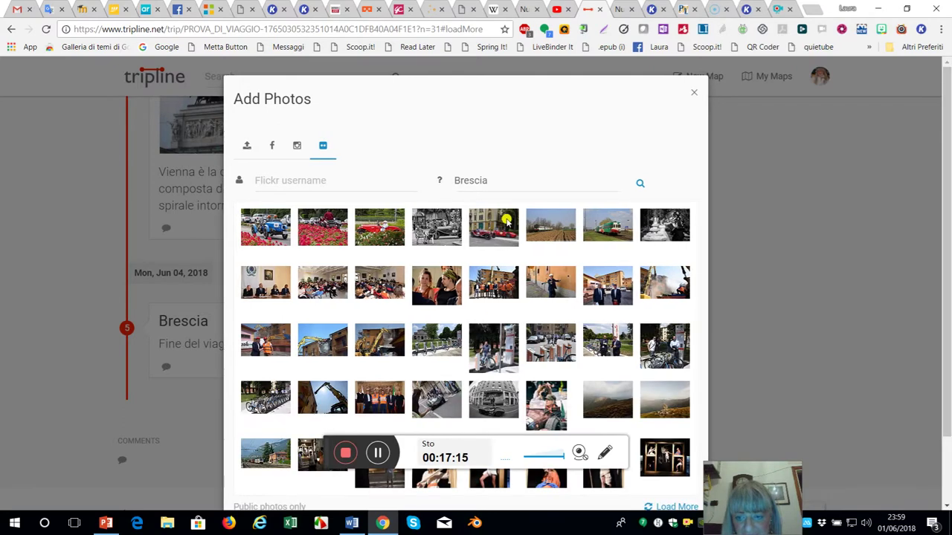
scroll(519, 296, down, 1)
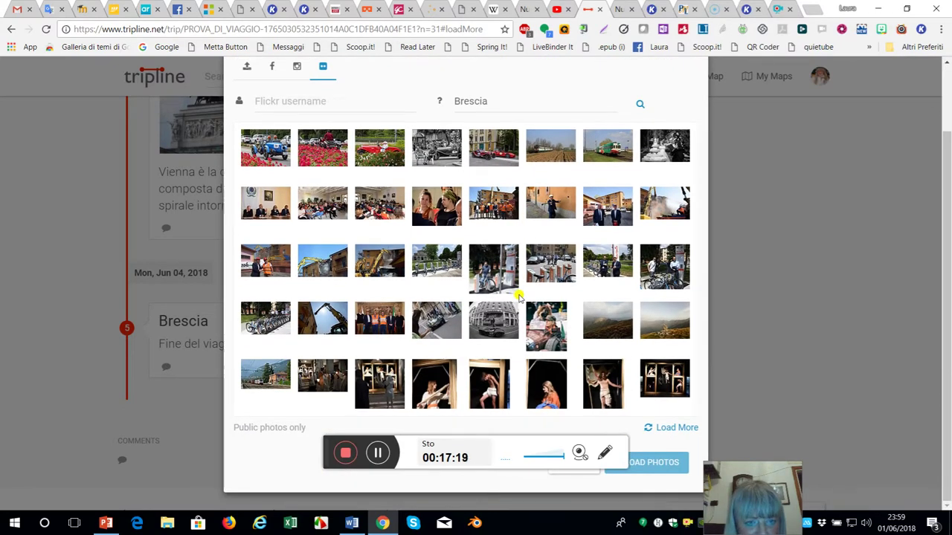
scroll(519, 296, up, 1)
click(500, 181)
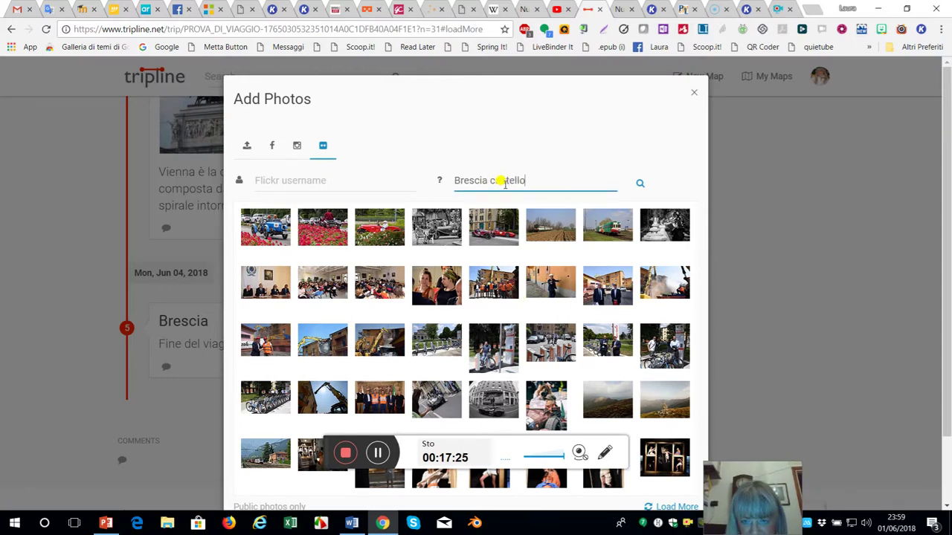
click(639, 183)
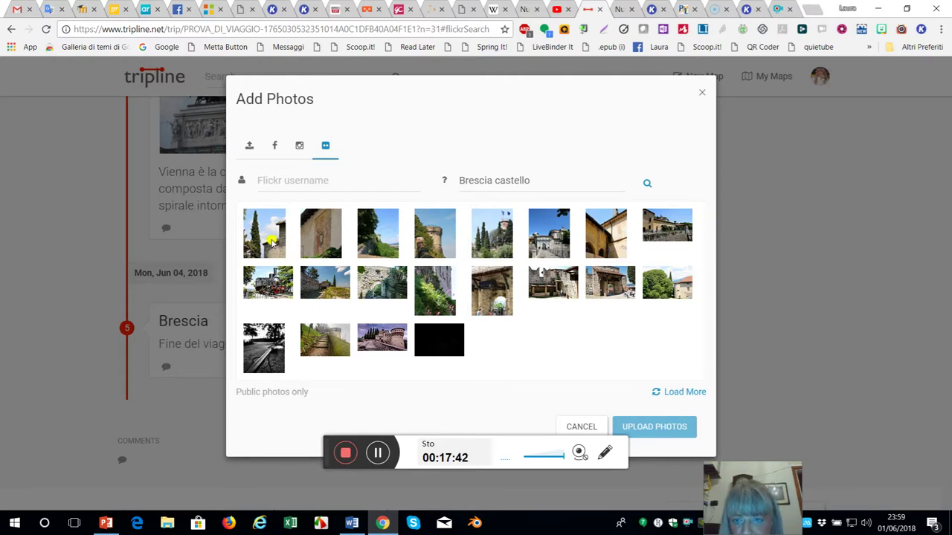
Add the Flickr photo of the castle's entrance gate, sixth in the results' first row, to the final Brescia stop.
click(541, 250)
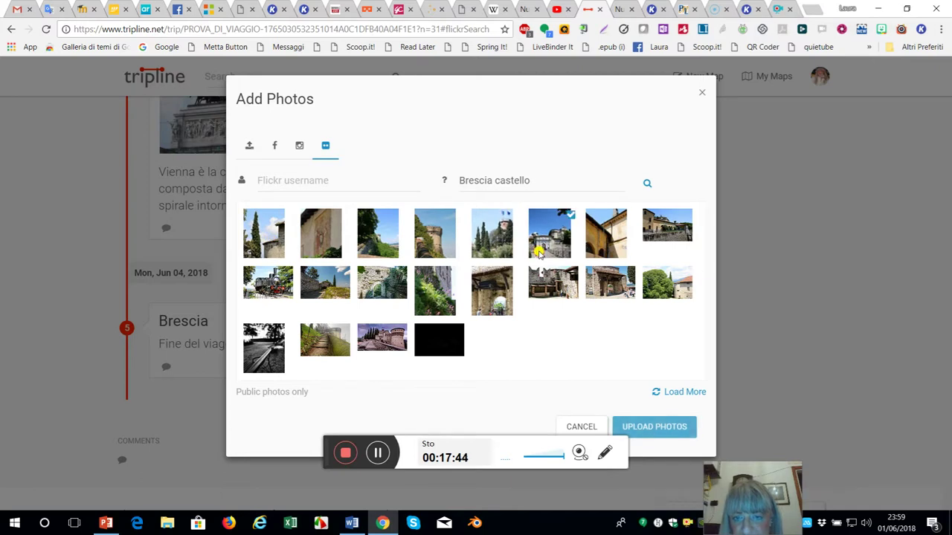
click(639, 427)
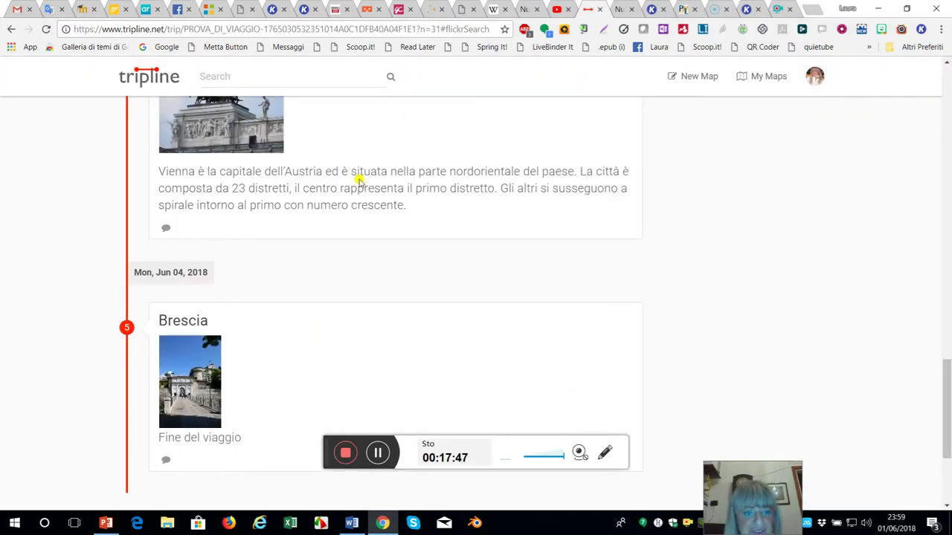
scroll(438, 208, down, 1)
scroll(437, 209, down, 2)
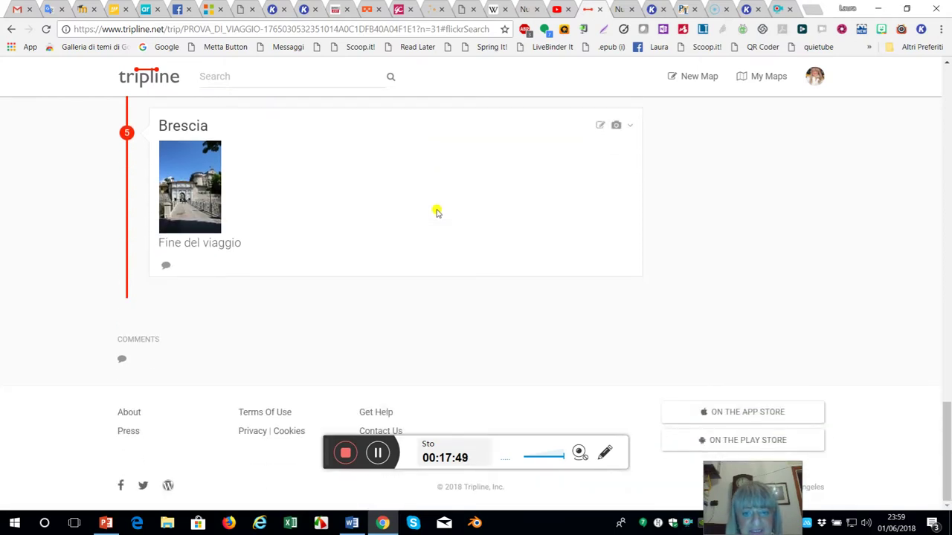
Open the form for adding a traveler or follower to the map, and show the map's share, copy, print and download options.
scroll(750, 365, up, 15)
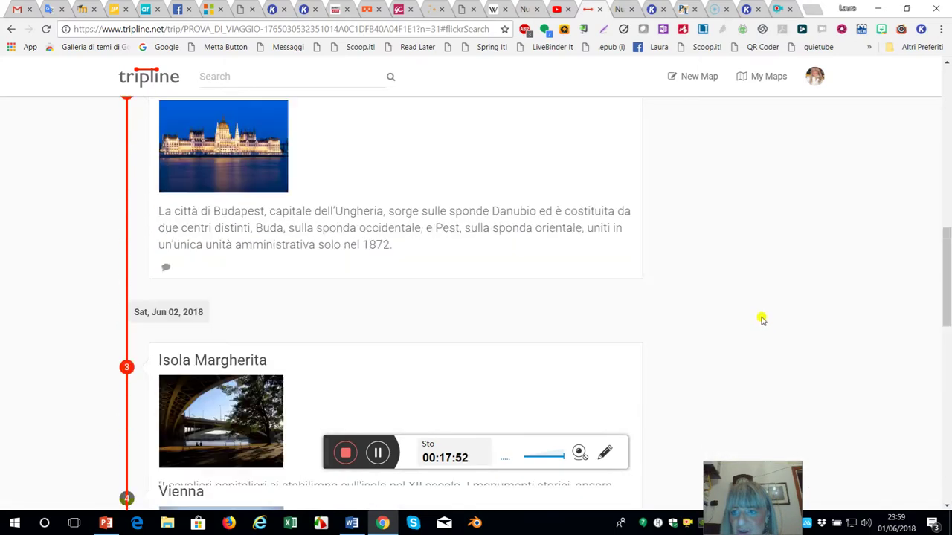
scroll(762, 317, up, 4)
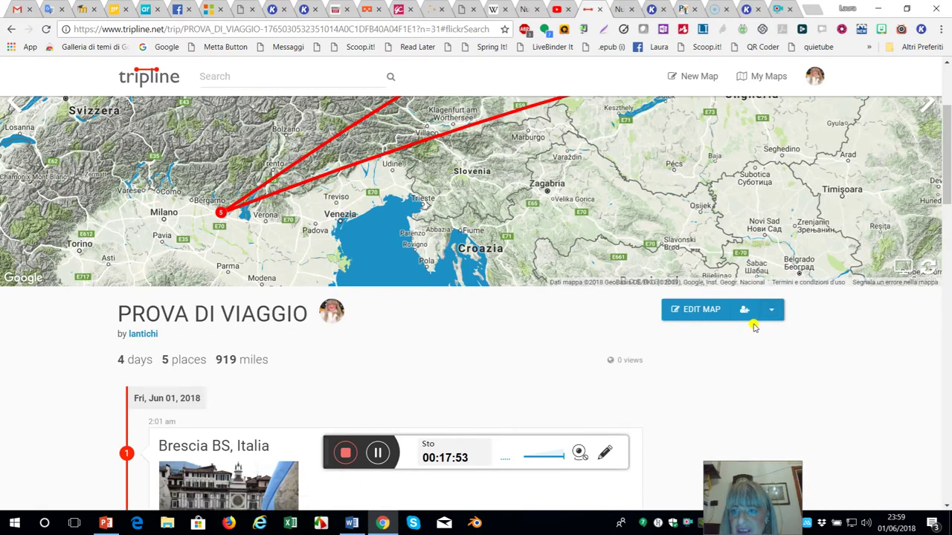
scroll(749, 323, down, 1)
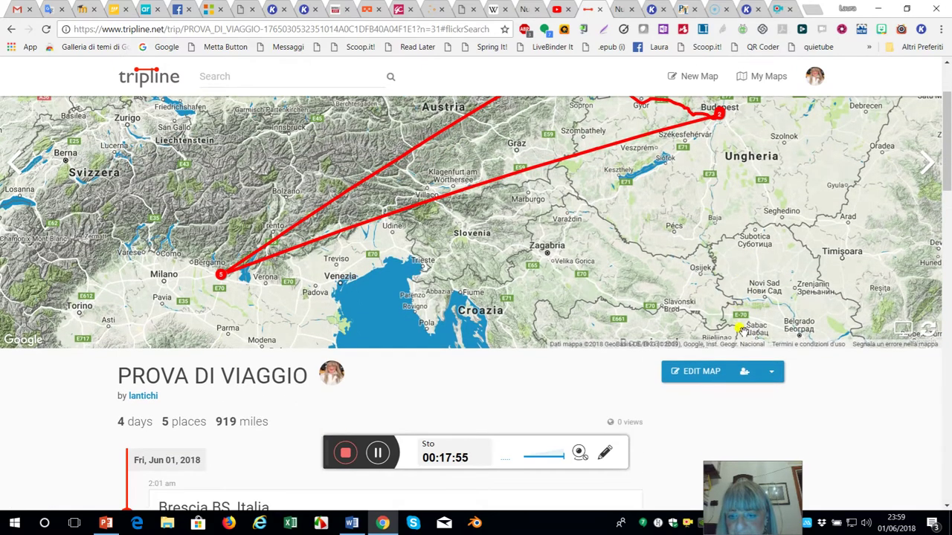
scroll(745, 325, up, 1)
scroll(744, 325, down, 2)
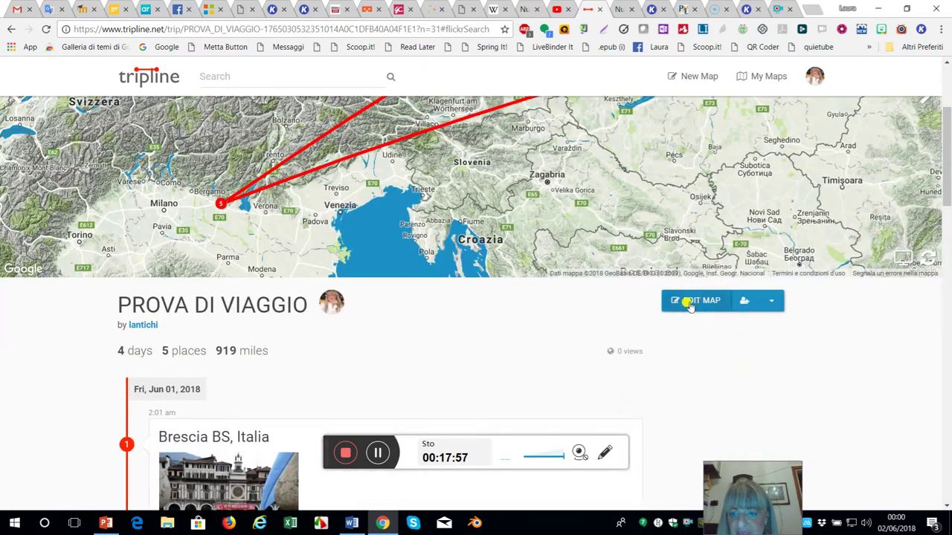
click(746, 304)
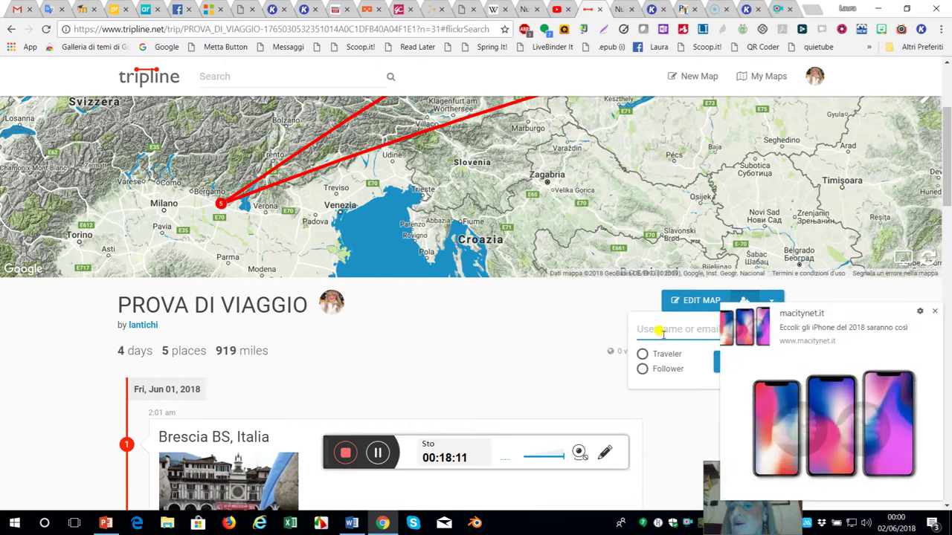
click(934, 312)
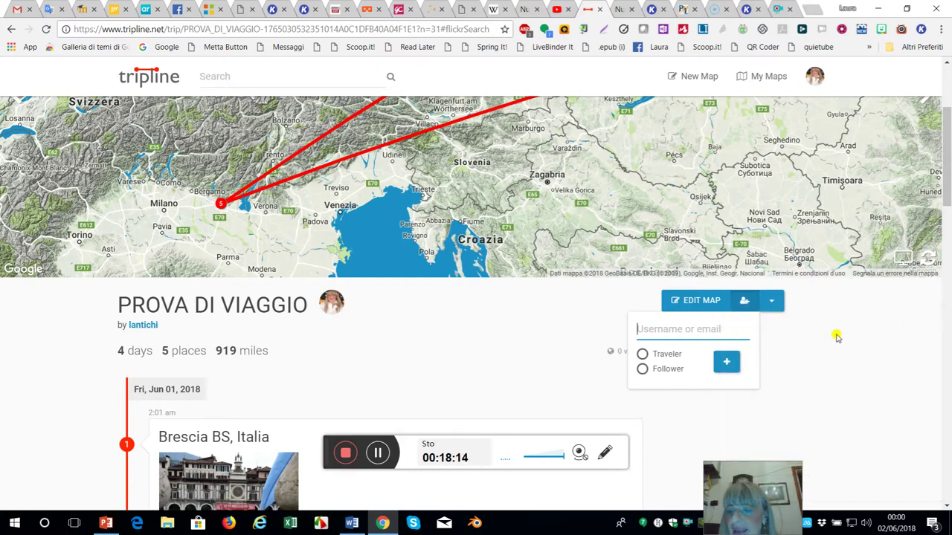
click(774, 301)
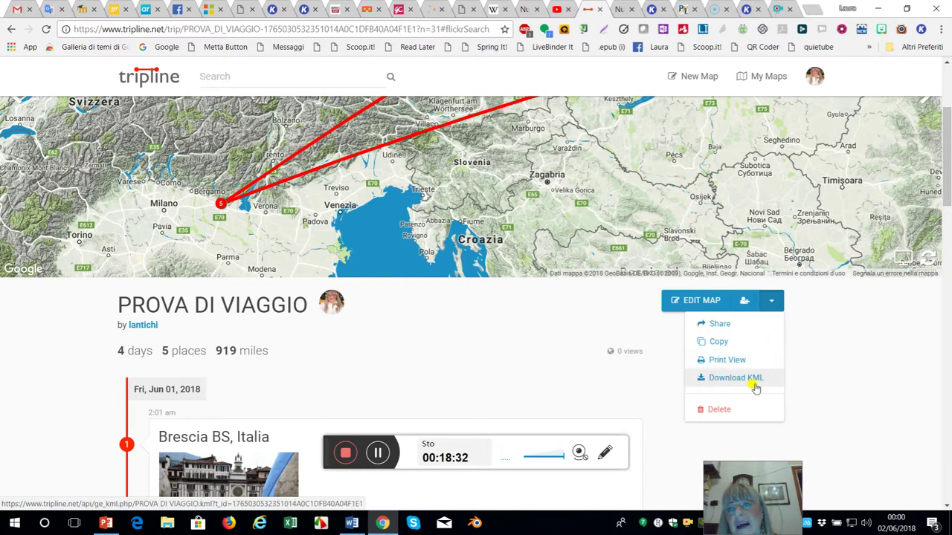
Review the trip's timeline through the final Brescia stop, and open the details of the Budapest and Vienna markers on the map.
scroll(818, 347, up, 3)
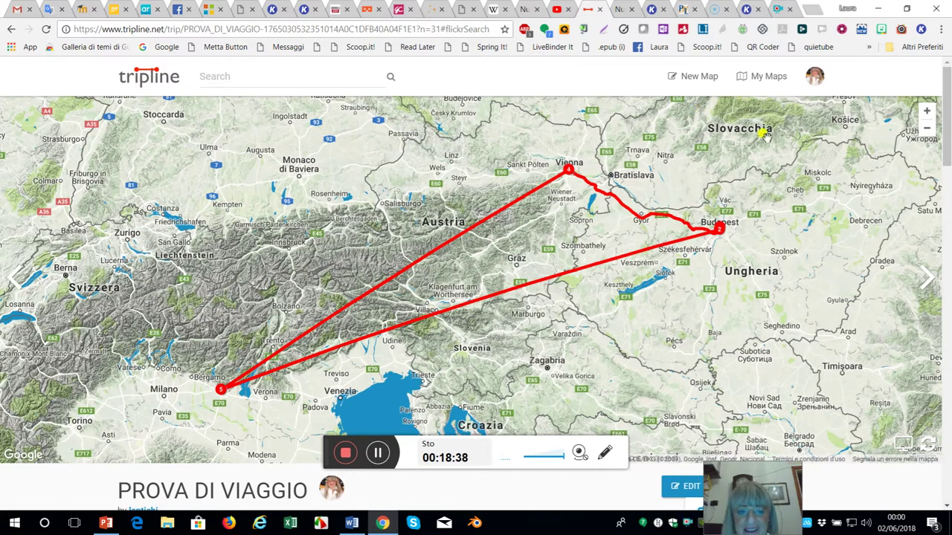
scroll(808, 244, down, 4)
scroll(809, 245, down, 15)
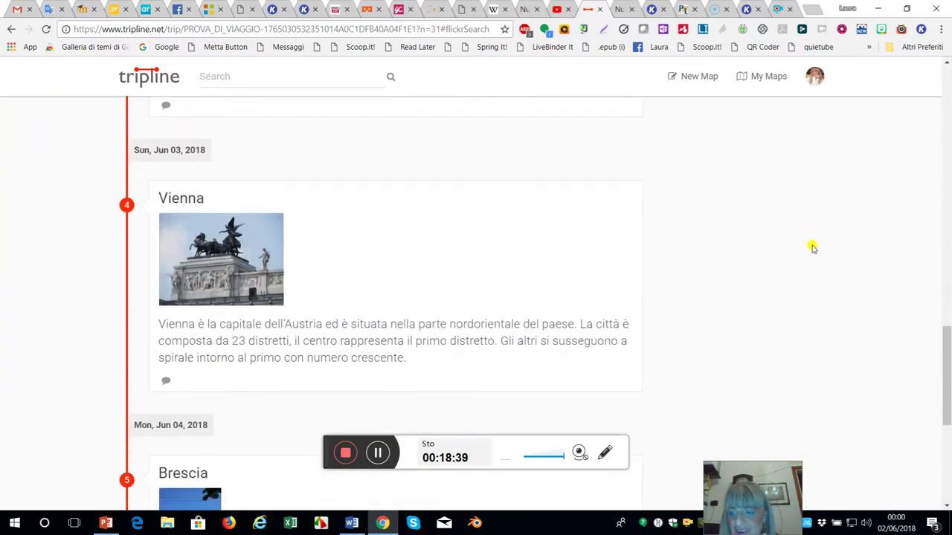
scroll(812, 247, down, 2)
scroll(812, 248, up, 20)
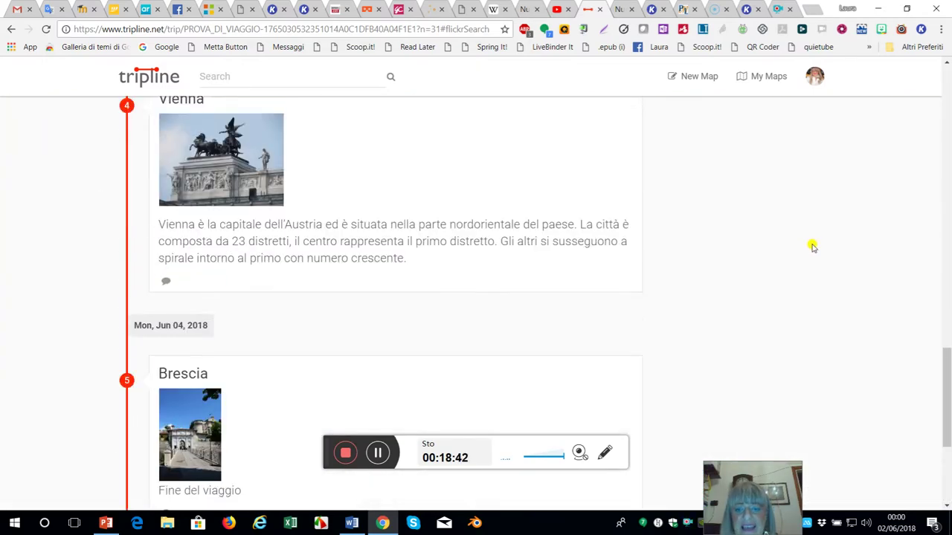
scroll(812, 246, up, 3)
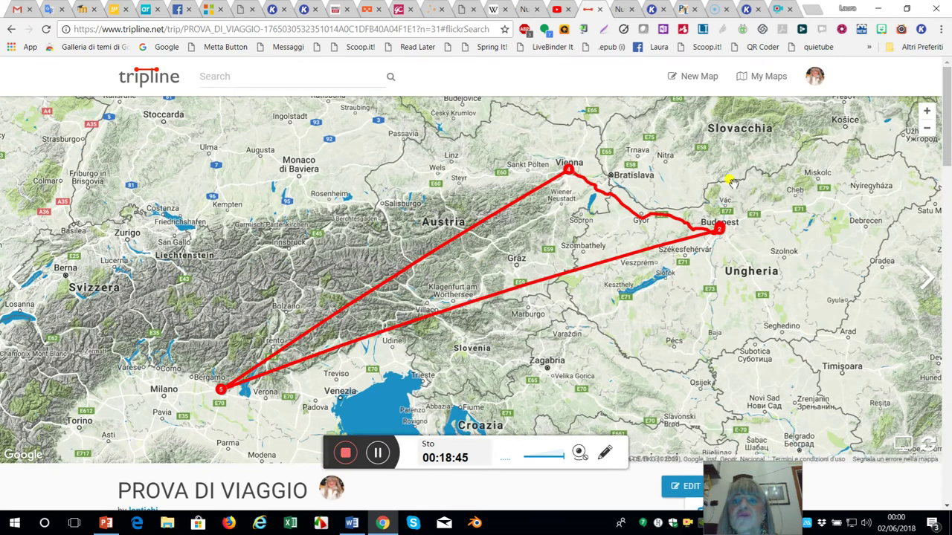
click(702, 226)
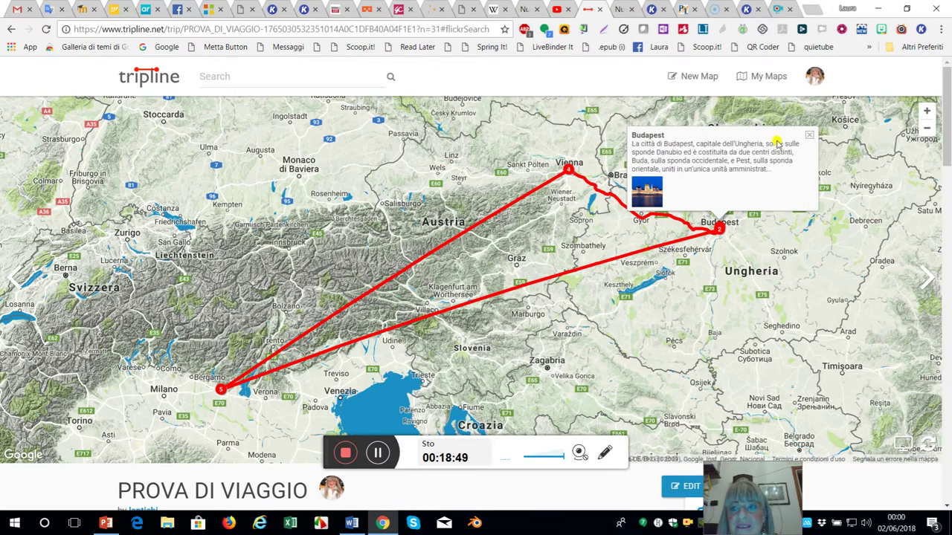
click(382, 453)
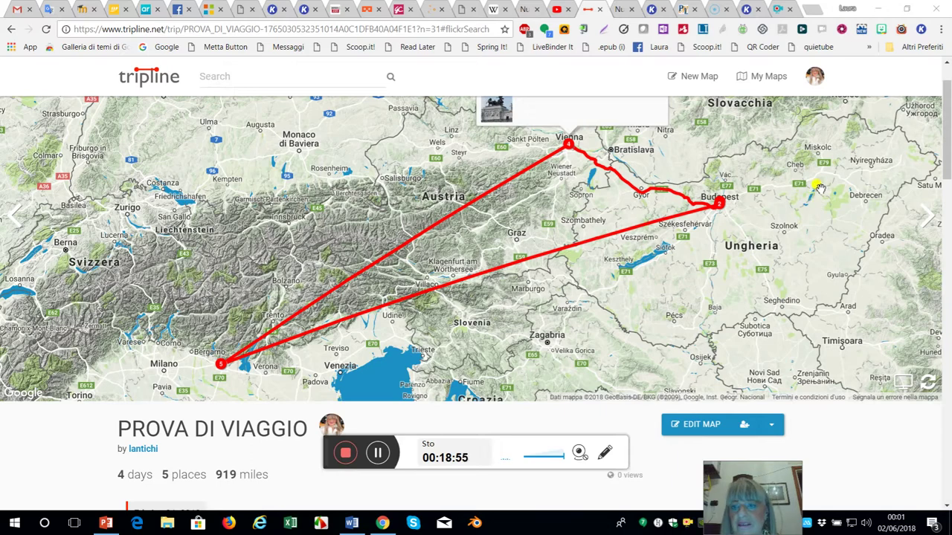
scroll(818, 188, up, 1)
click(719, 268)
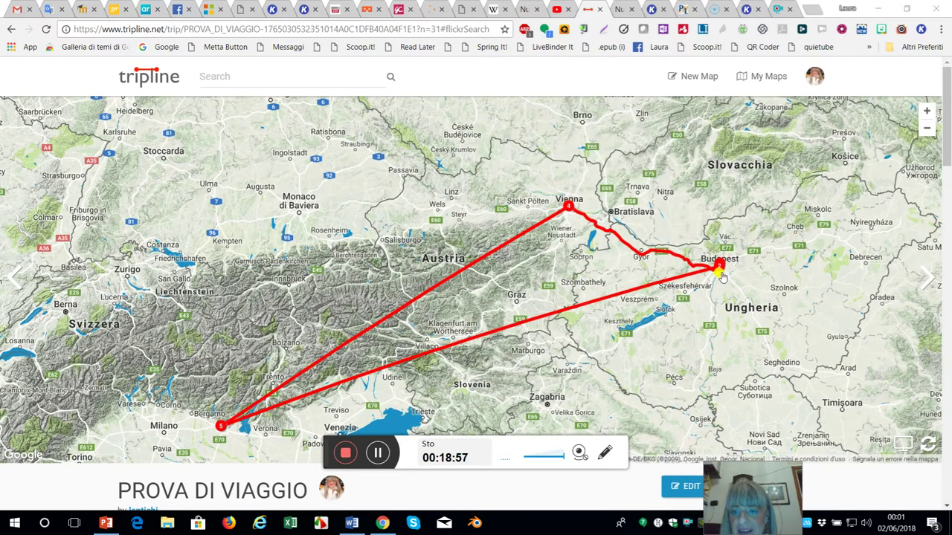
click(567, 210)
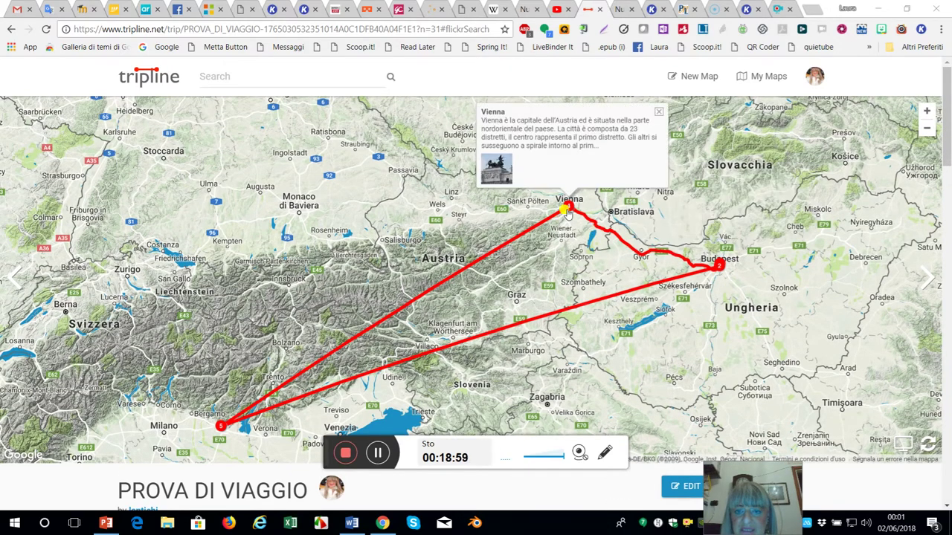